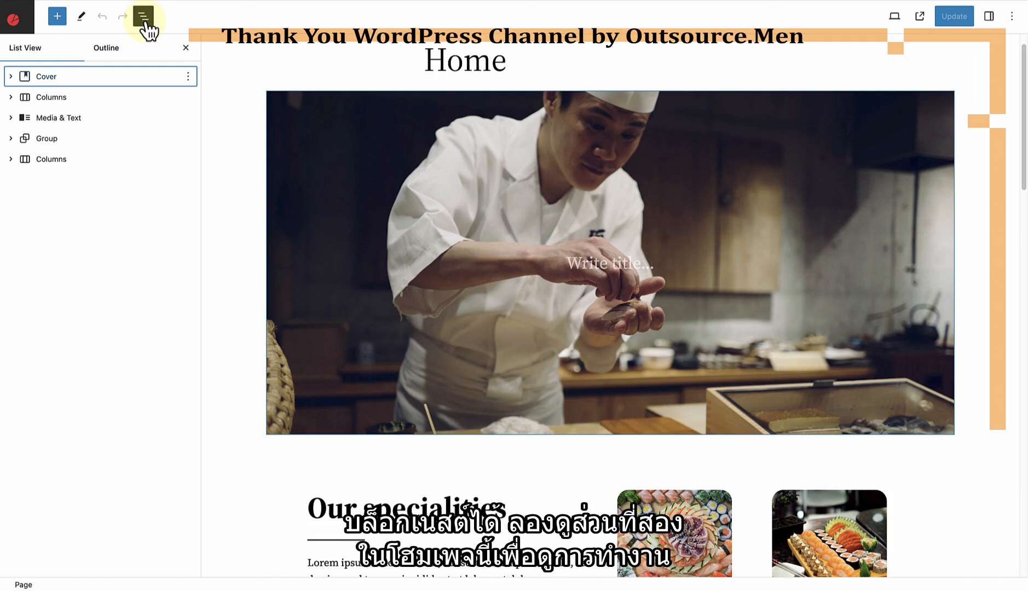
Examine the blocks nested in both columns of the "Our specialities" Columns block, including the heading, separator, paragraph and gallery
click(98, 105)
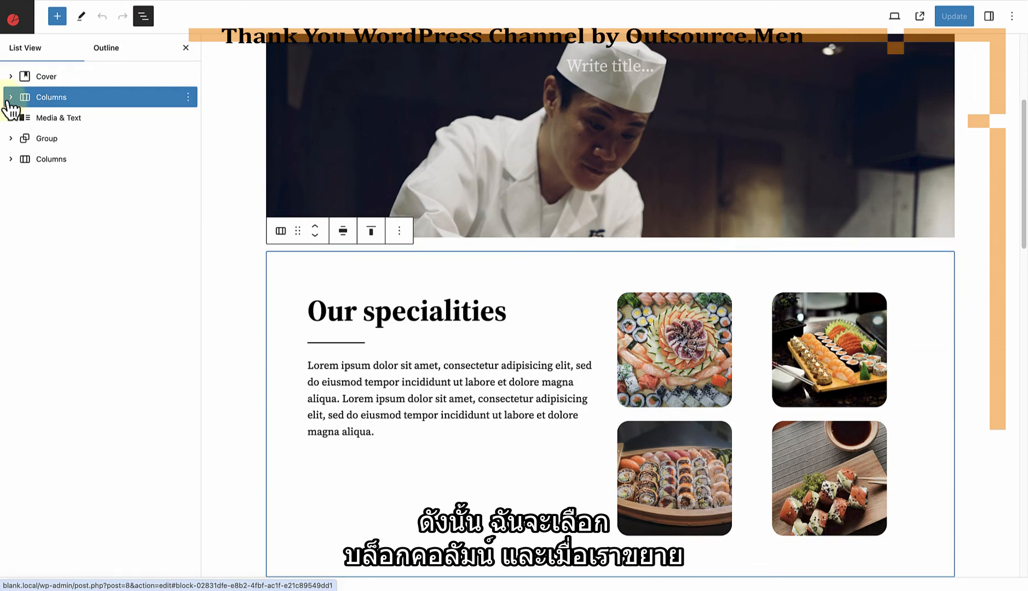
click(11, 98)
click(25, 118)
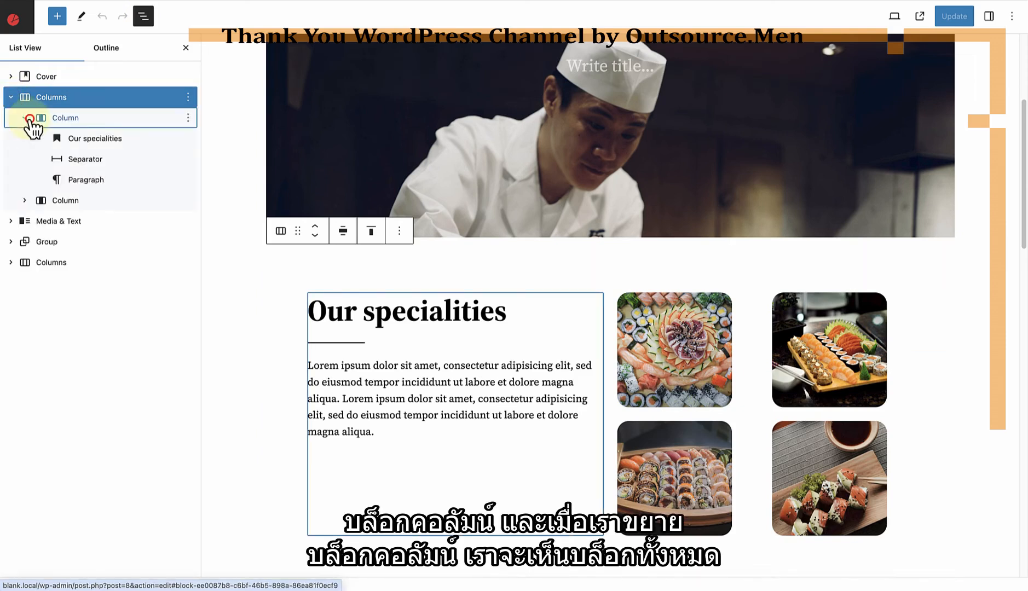
click(26, 200)
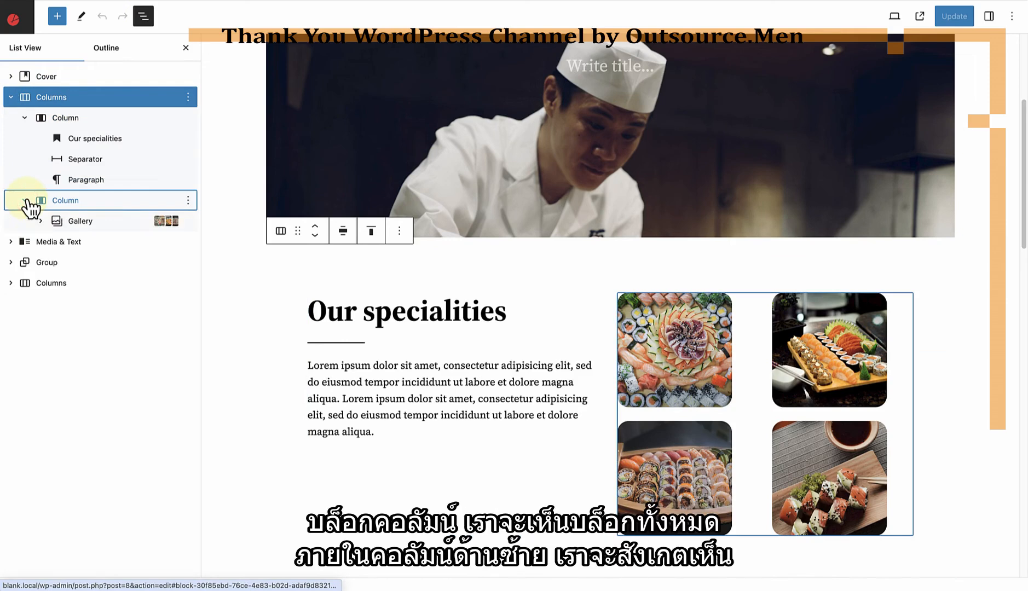
click(81, 118)
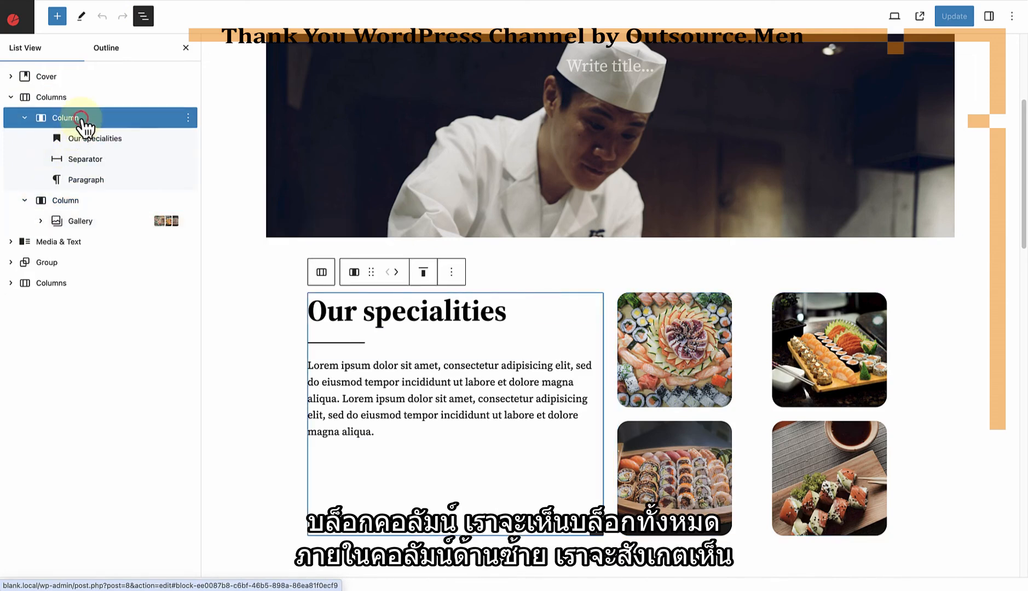
click(88, 139)
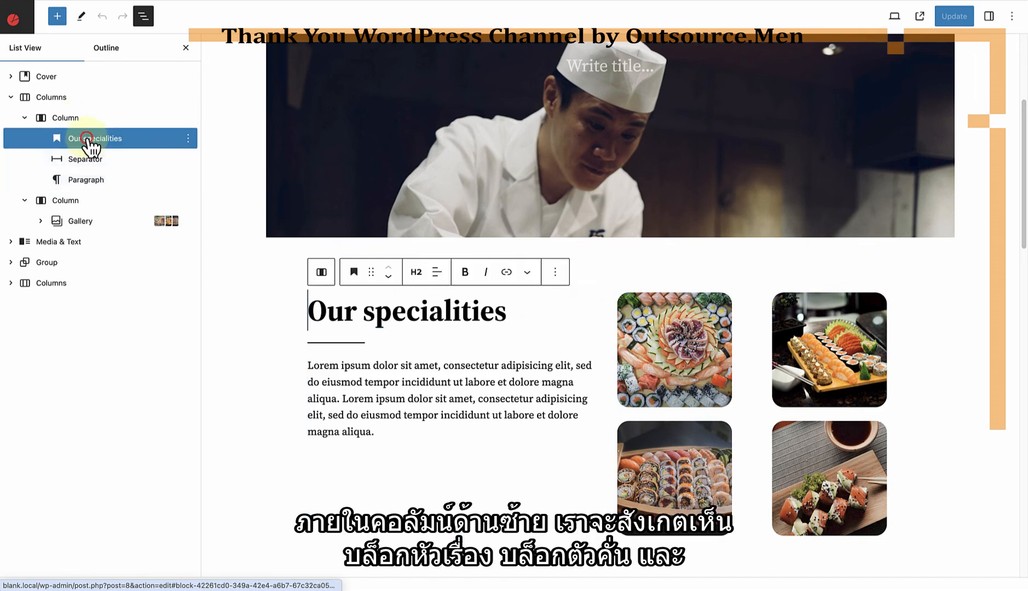
click(87, 160)
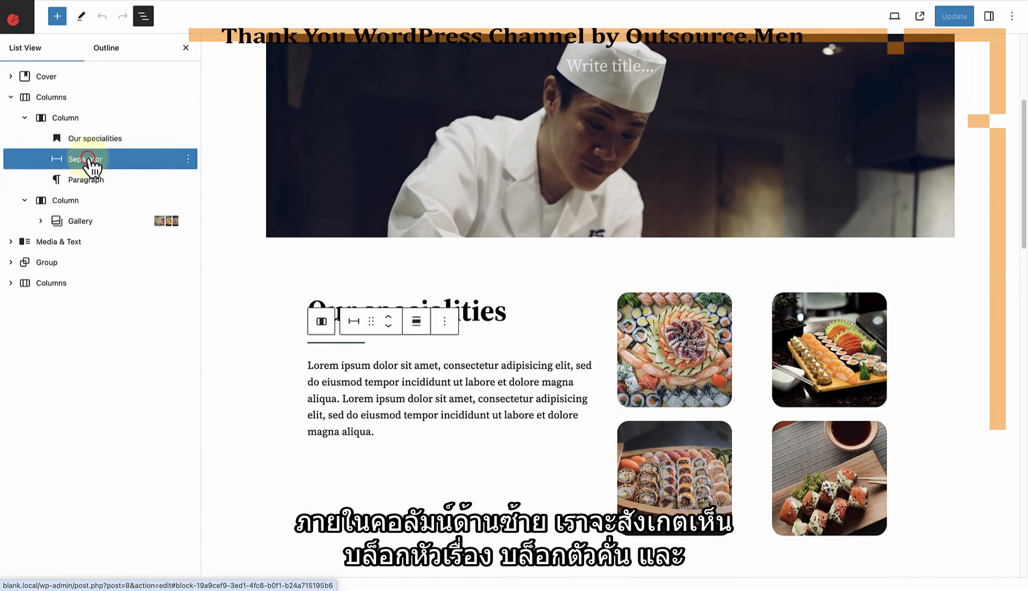
click(86, 180)
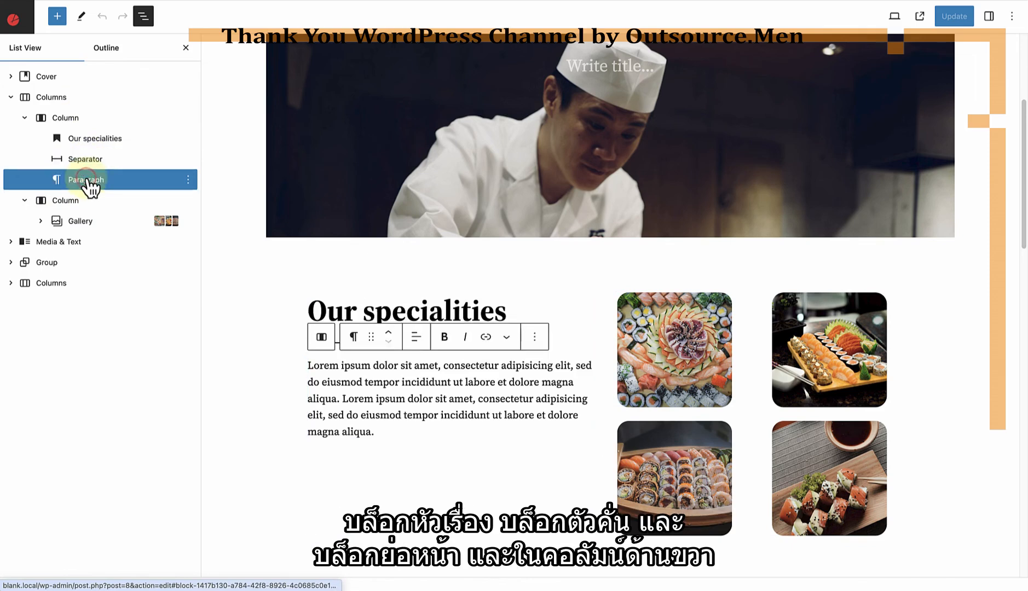
click(76, 200)
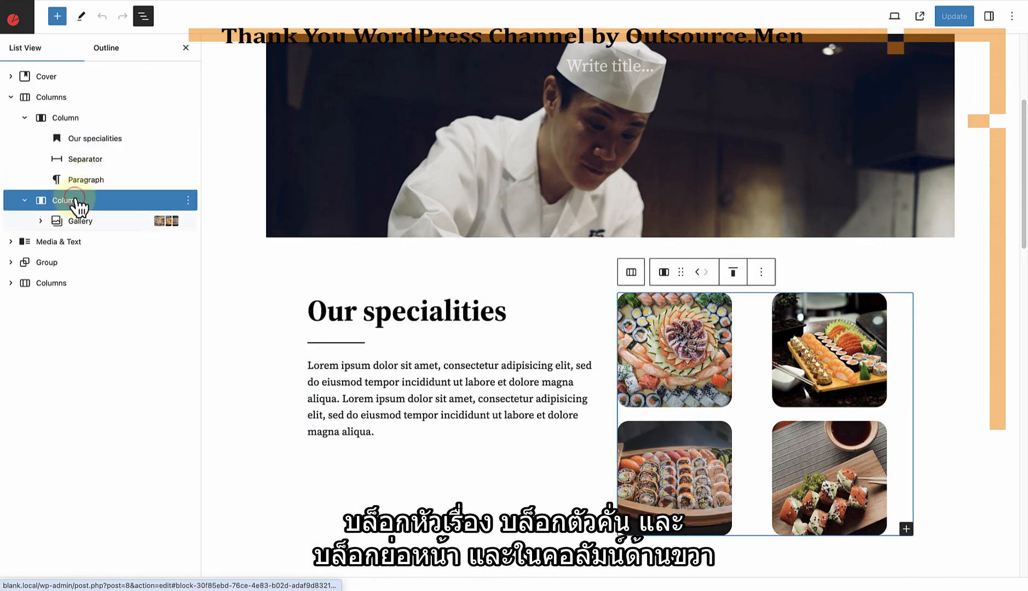
click(75, 221)
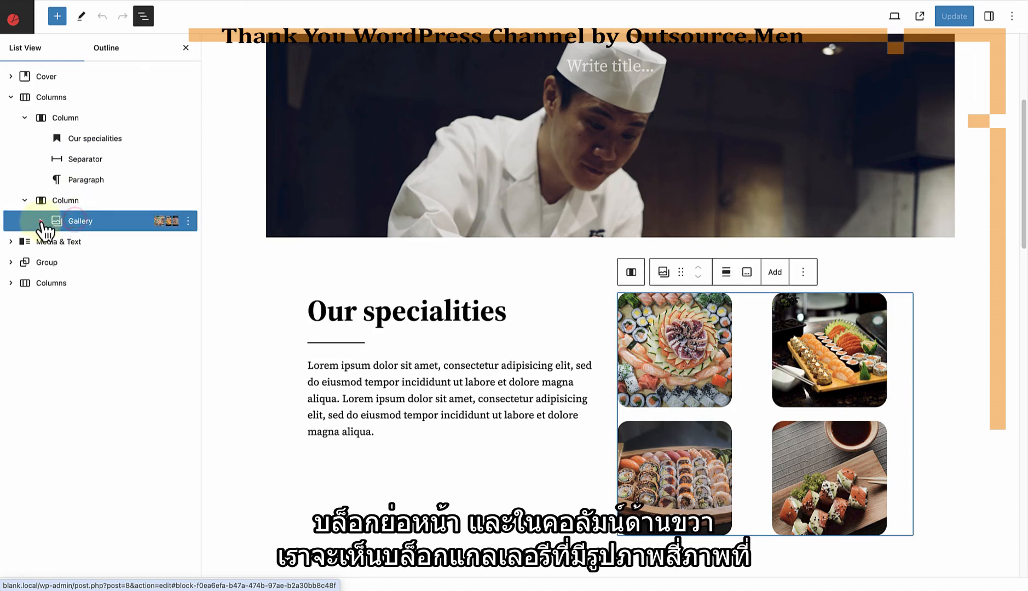
click(40, 221)
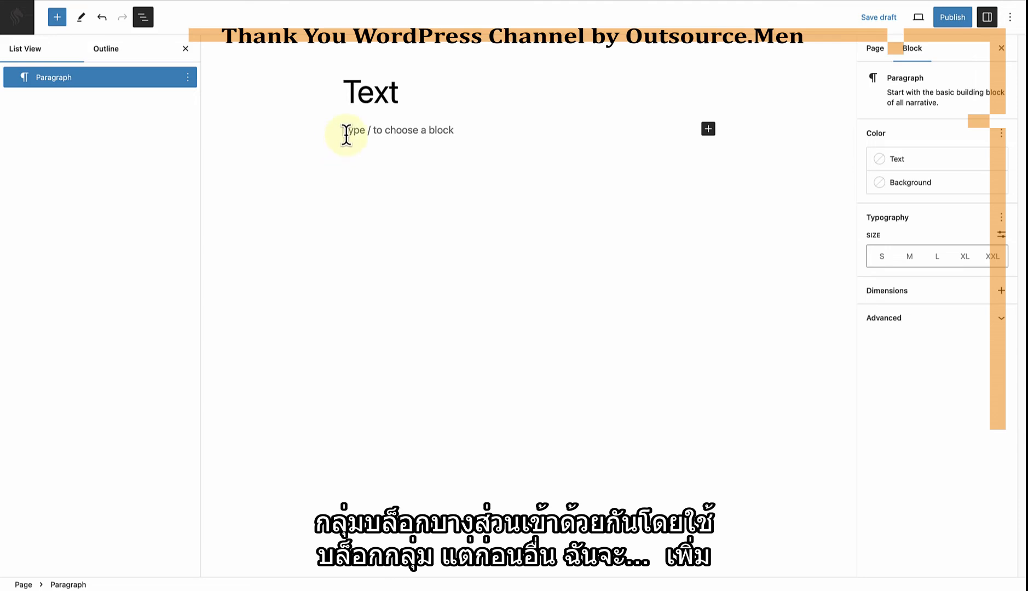
Add a Heading block below the page title with the text "Laughter is the best medicine"
text(/heading)
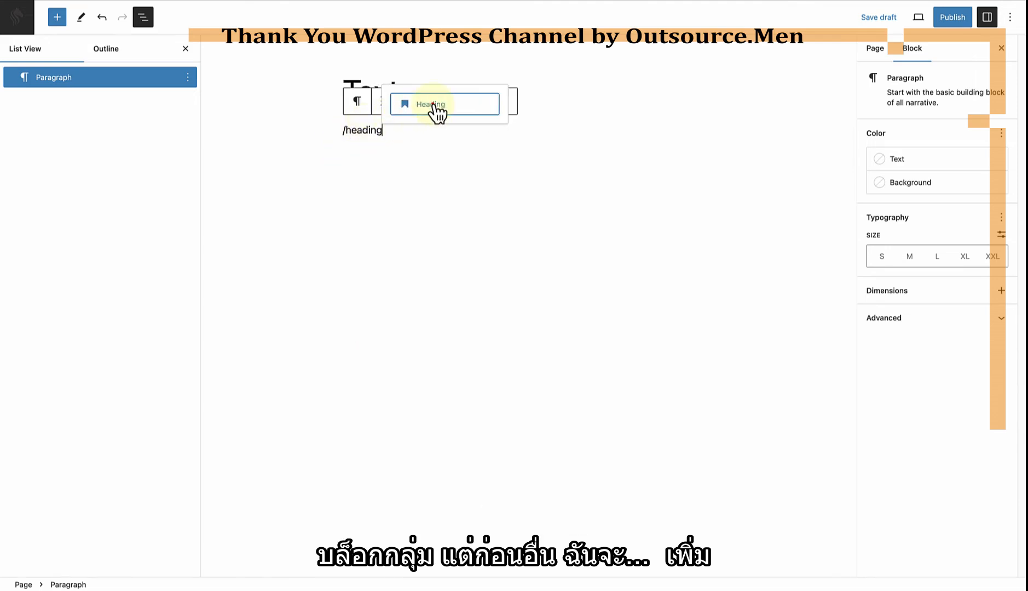
click(434, 107)
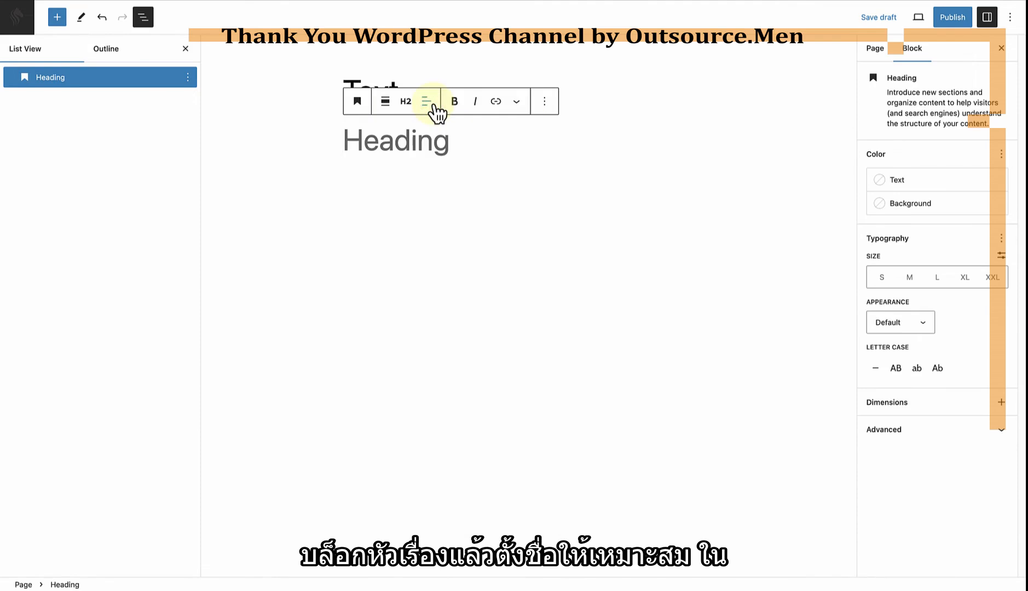
text(Laughter is the best medicine)
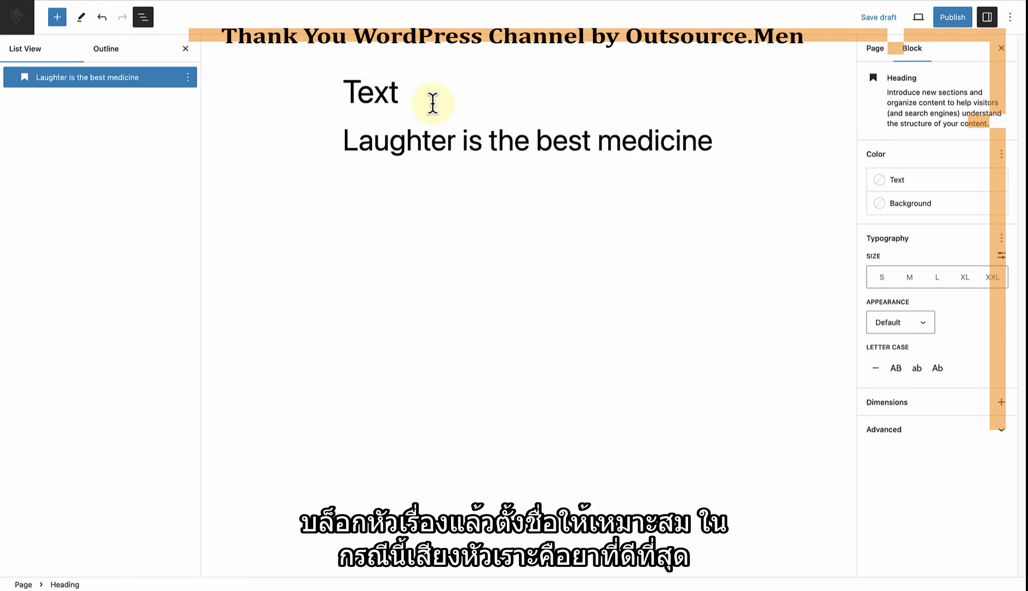
Insert a Columns block with the 50 / 50 variation below the heading
key(Return)
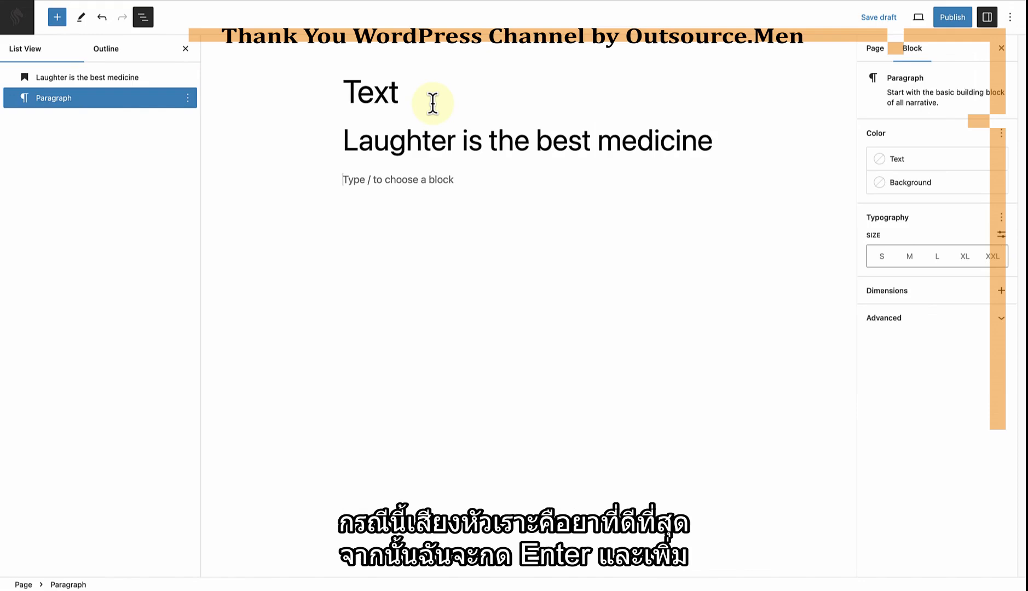
text(/colu)
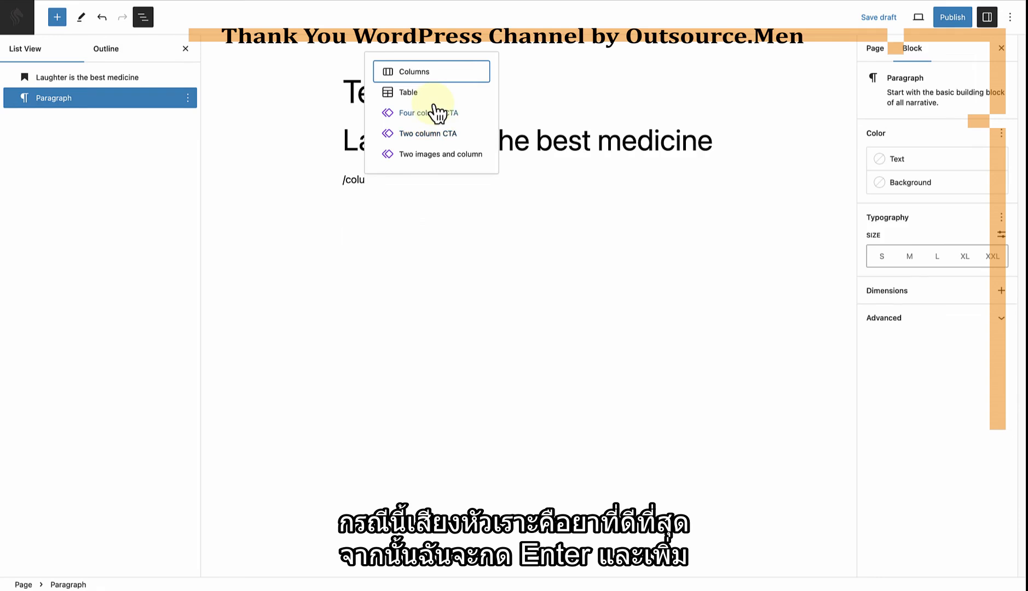
click(438, 76)
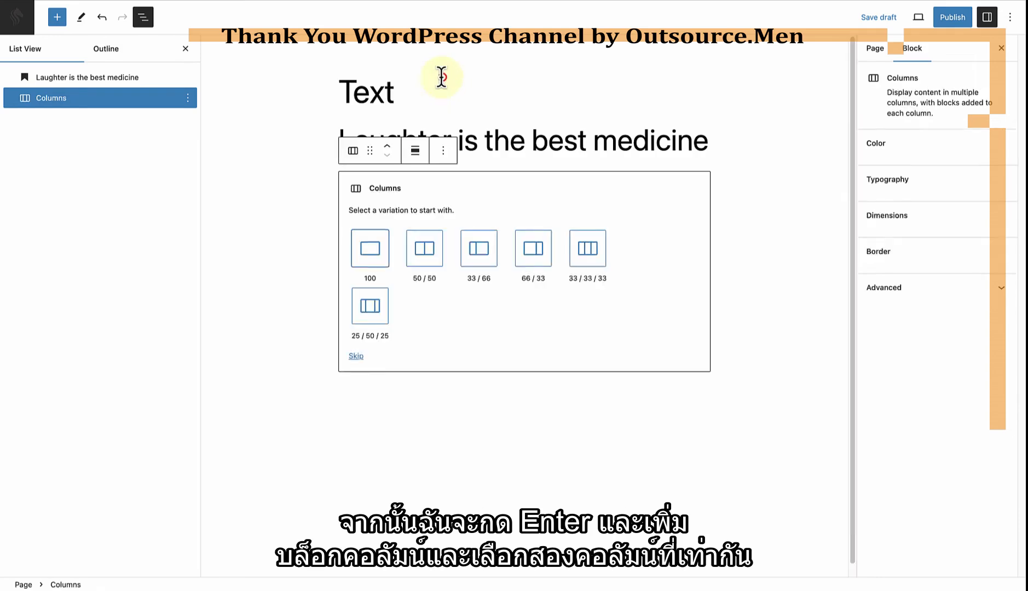
click(425, 257)
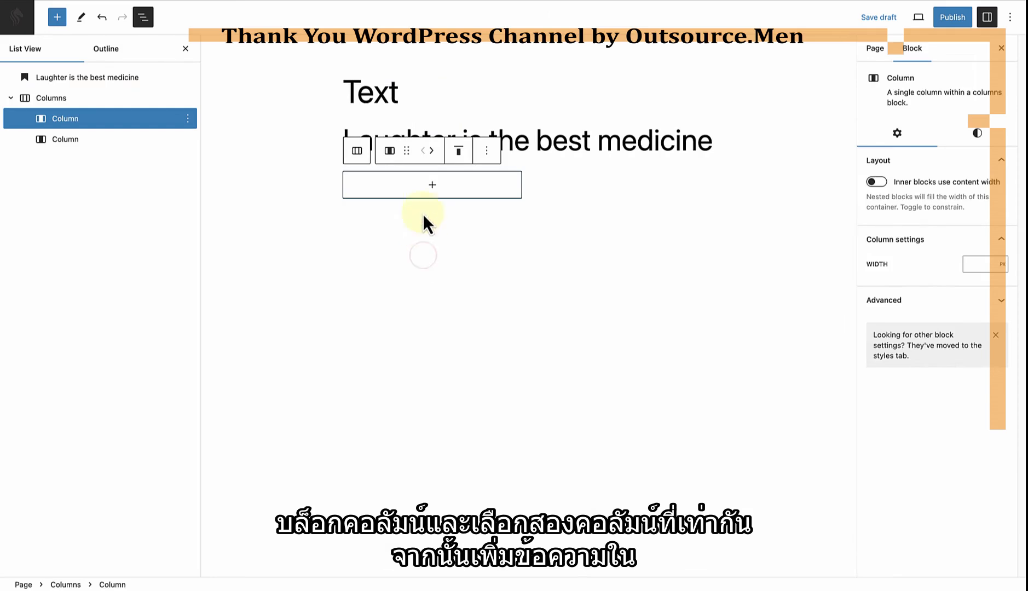
Add a Paragraph block to the first column and fill it with "Lorem ipsum dolor sit amet" placeholder text
click(433, 186)
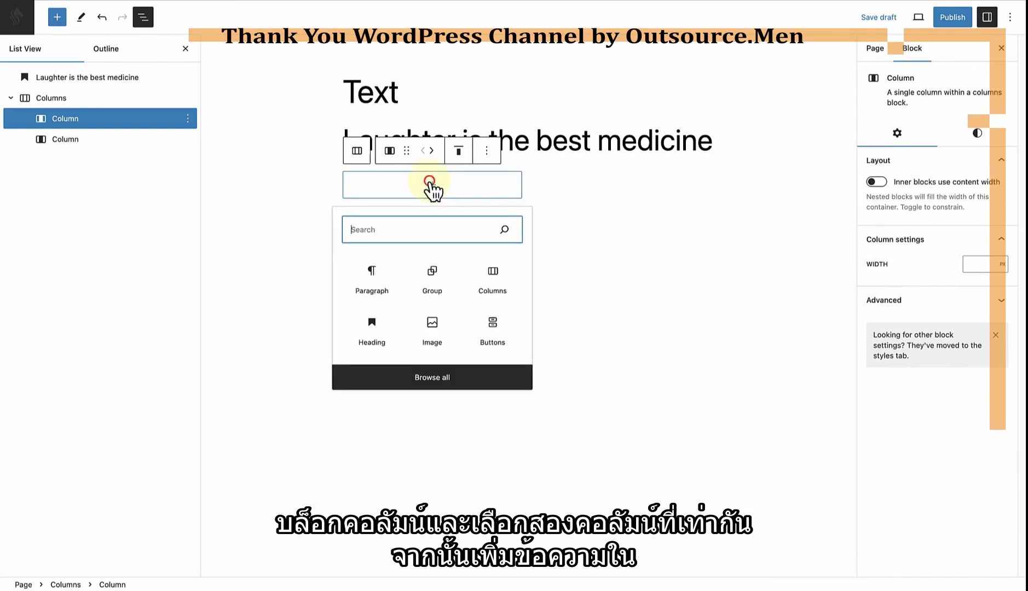
click(376, 273)
text(Lorem ipsum dolor sit amet, consectetur adipisicing elit, sed do eiusmod tempor incididunt ut labore et dolore magna aliqua. Lorem ipsum dolor sit amet, consectetur adipisicing elit, sed do eiusmod tempor incididunt ut labore et dolore magna aliqua)
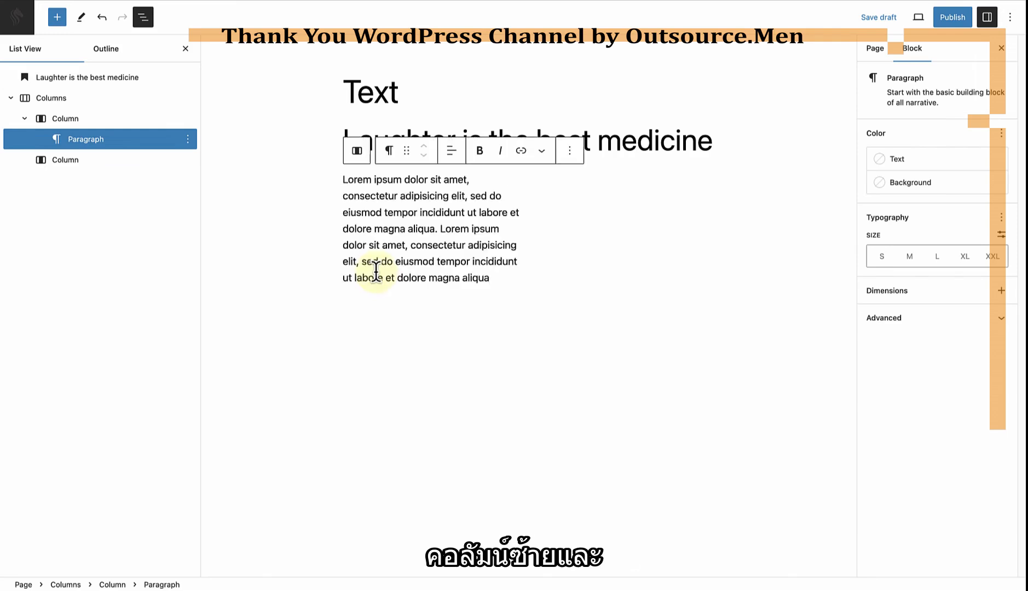
Add a Paragraph block to the second column and fill it with the same Lorem ipsum placeholder text
click(607, 196)
click(626, 186)
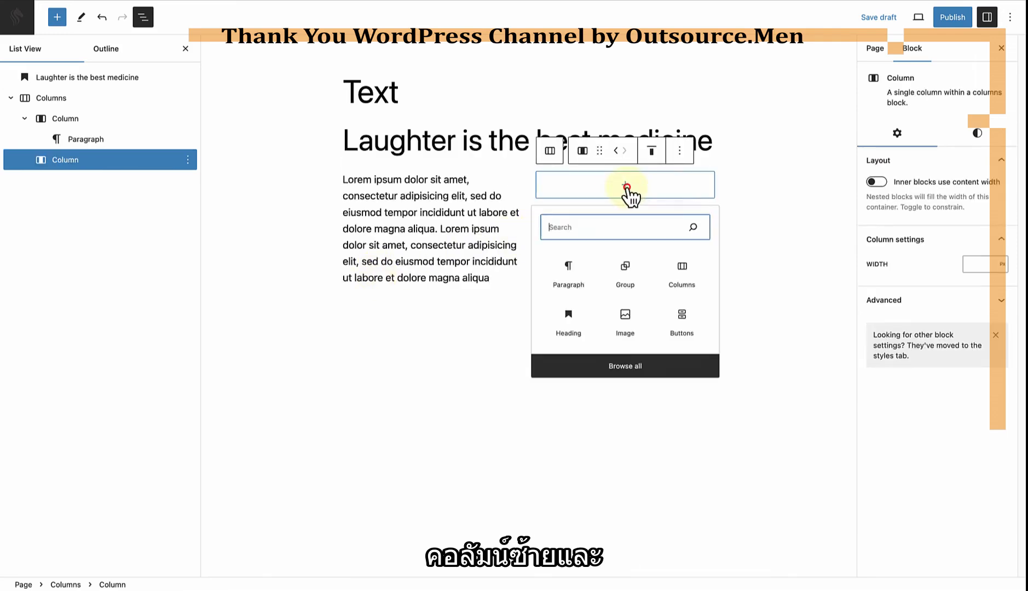
click(565, 272)
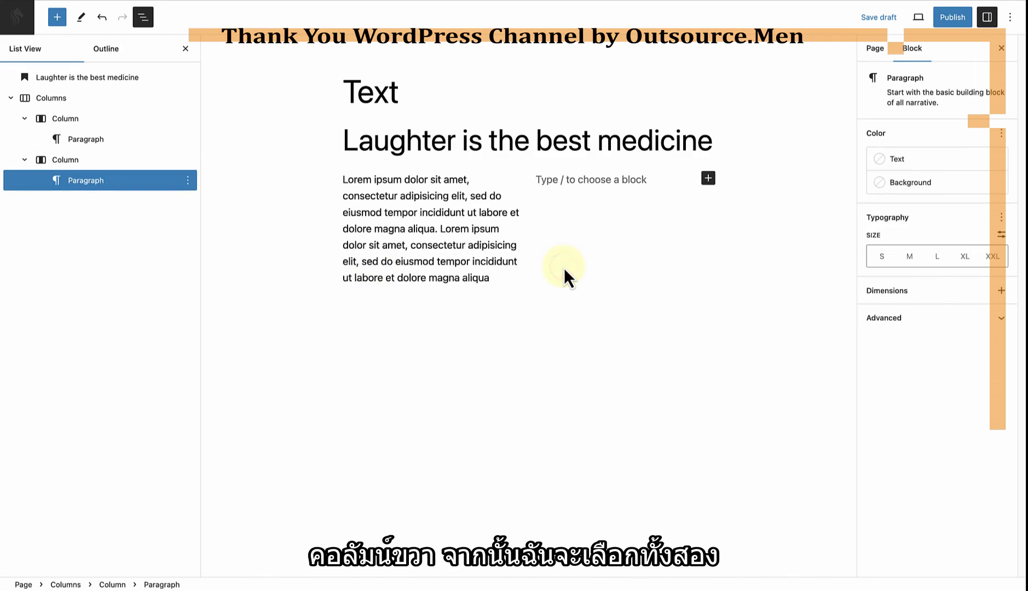
text(Lorem ipsum dolor sit amet, consectetur adipisicing elit, sed do eiusmod tempor incididunt ut labore et dolore magna aliqua. Lorem ipsum dolor sit amet, consectetur adipisicing elit, sed do eiusmod tempor incididunt ut labore et dolore magna aliqua)
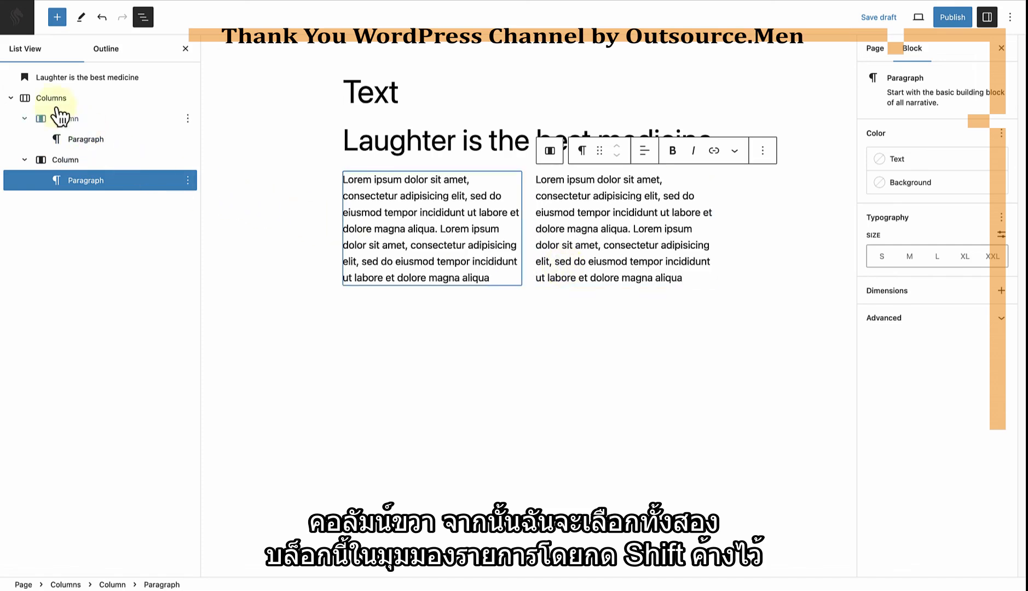
Select the heading and Columns blocks together and combine them into a Group block
click(11, 97)
click(13, 82)
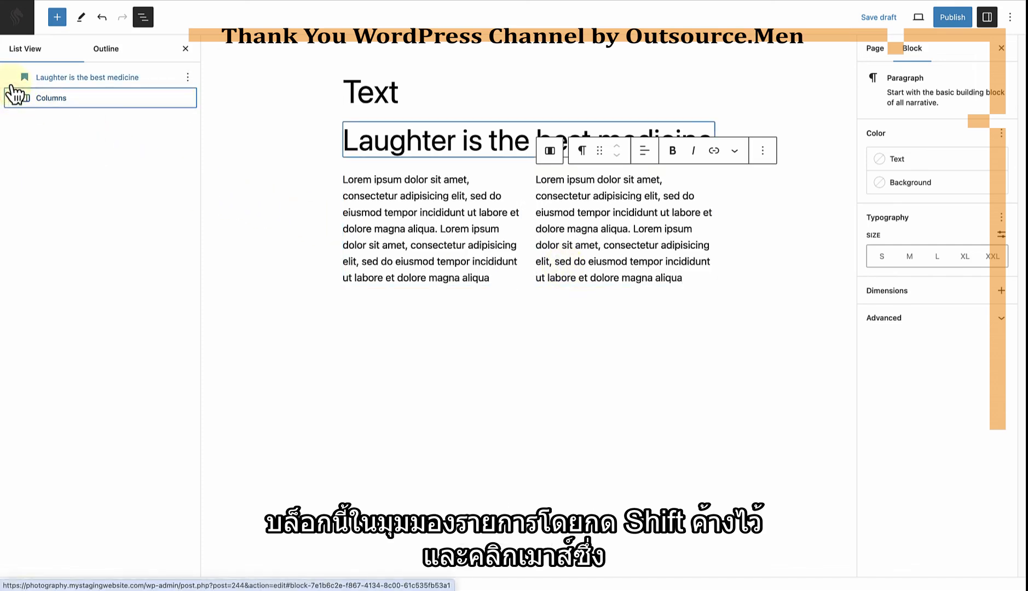
shift+click(13, 89)
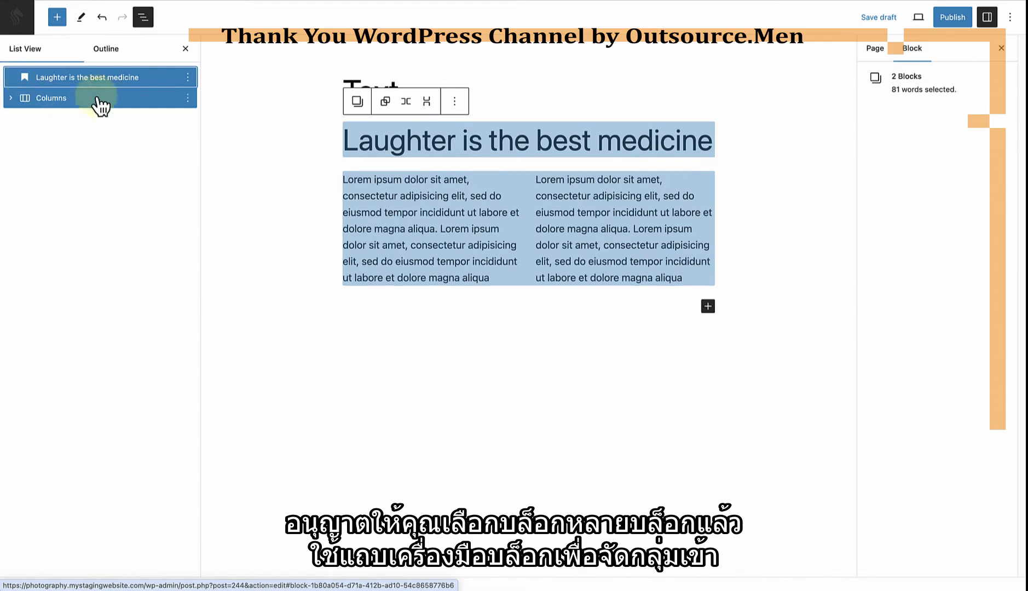
click(385, 102)
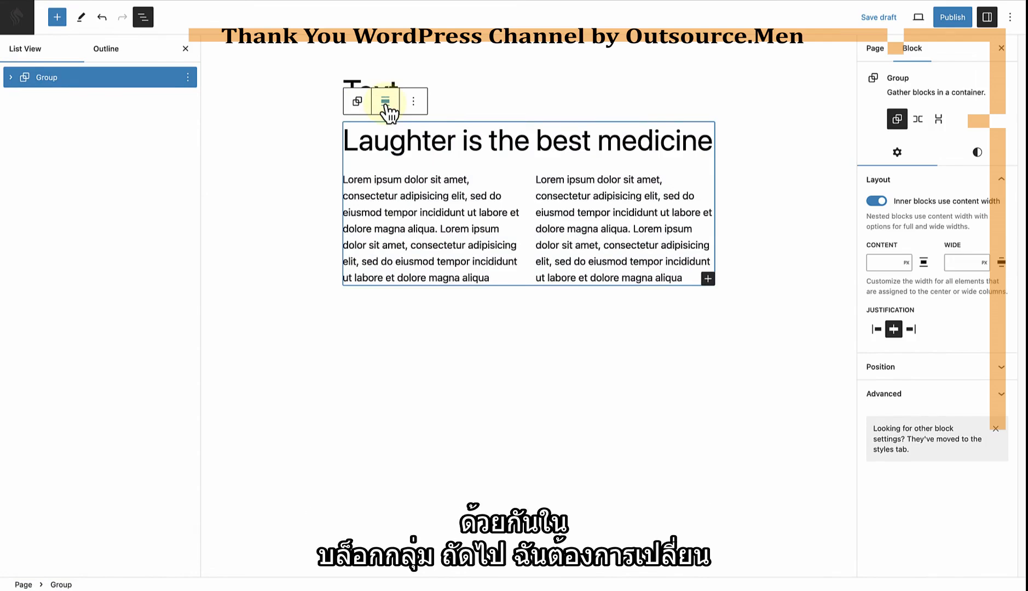
Try the Full width and Wide width alignments on the group while its inner blocks still use content width
click(385, 102)
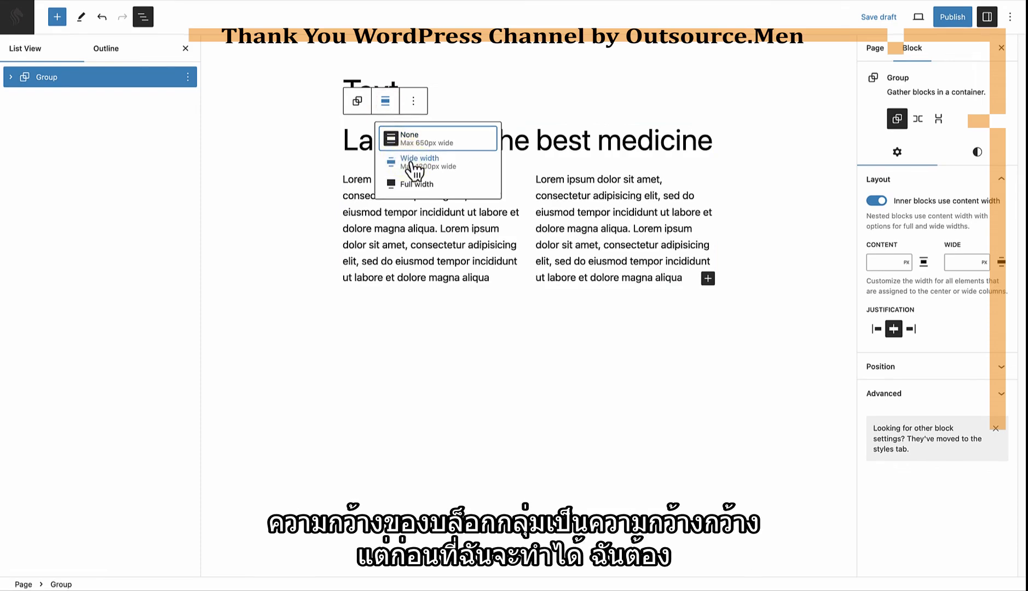
key(Escape)
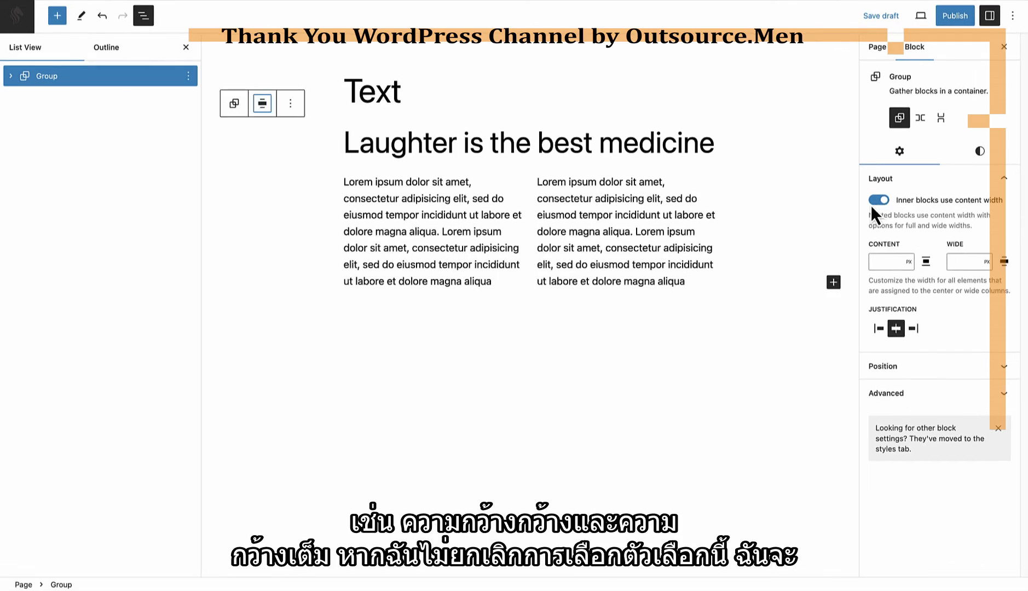
click(263, 103)
click(286, 190)
click(245, 104)
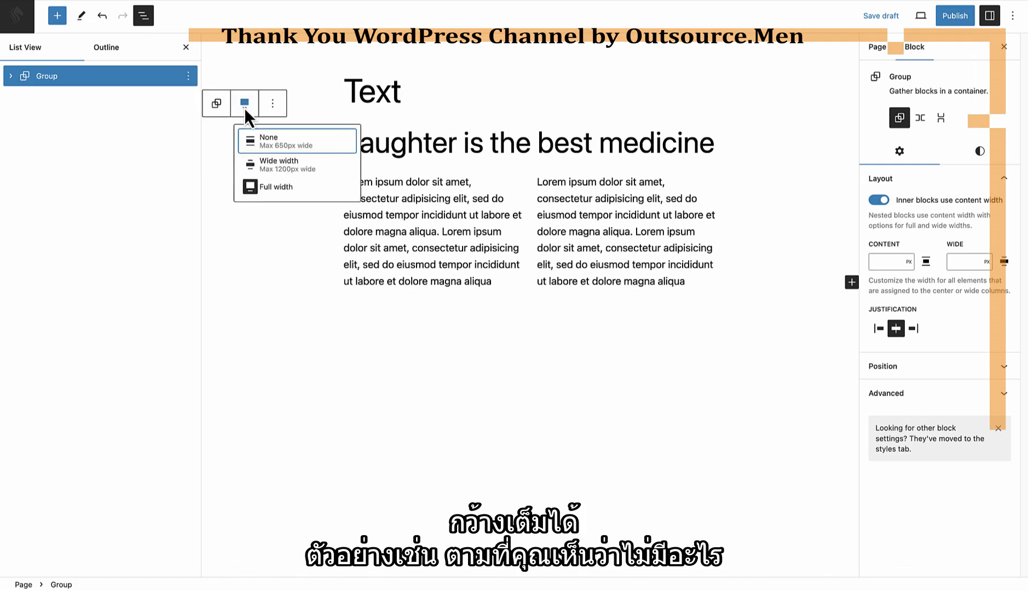
click(268, 164)
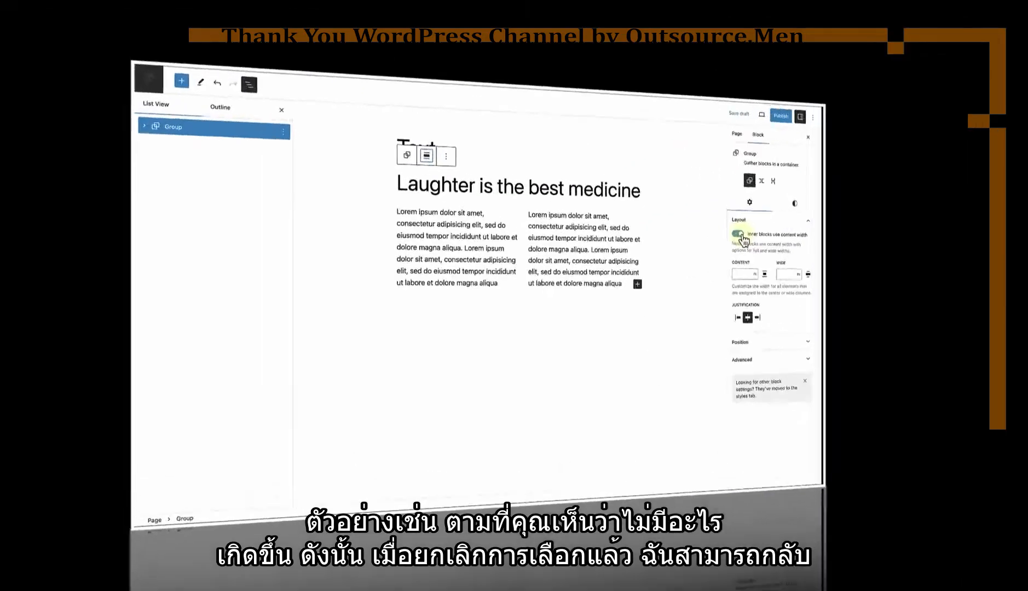
Turn off "Inner blocks use content width" for the group and set its alignment to Wide width
click(739, 235)
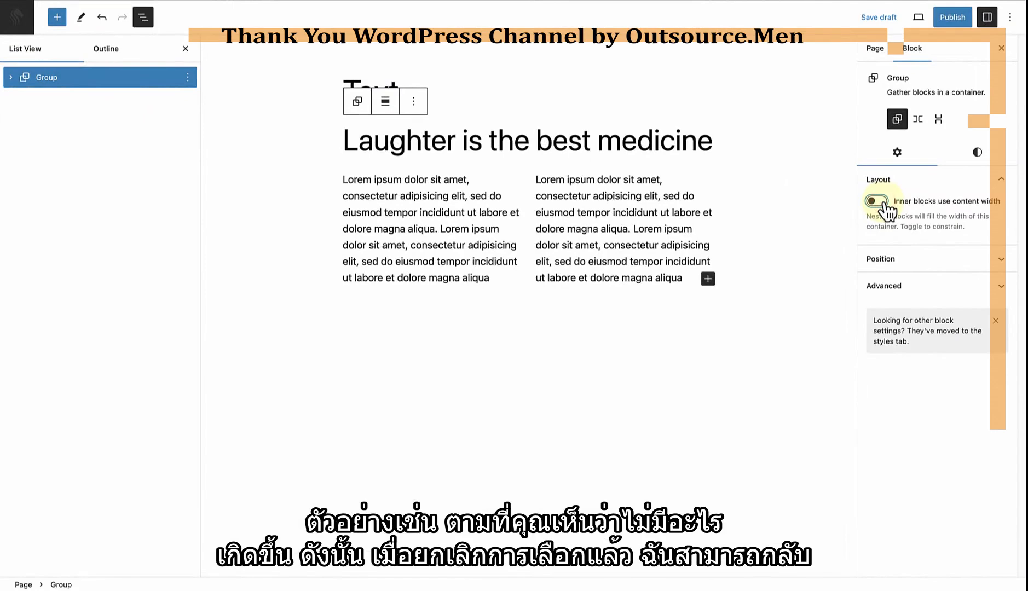
click(386, 102)
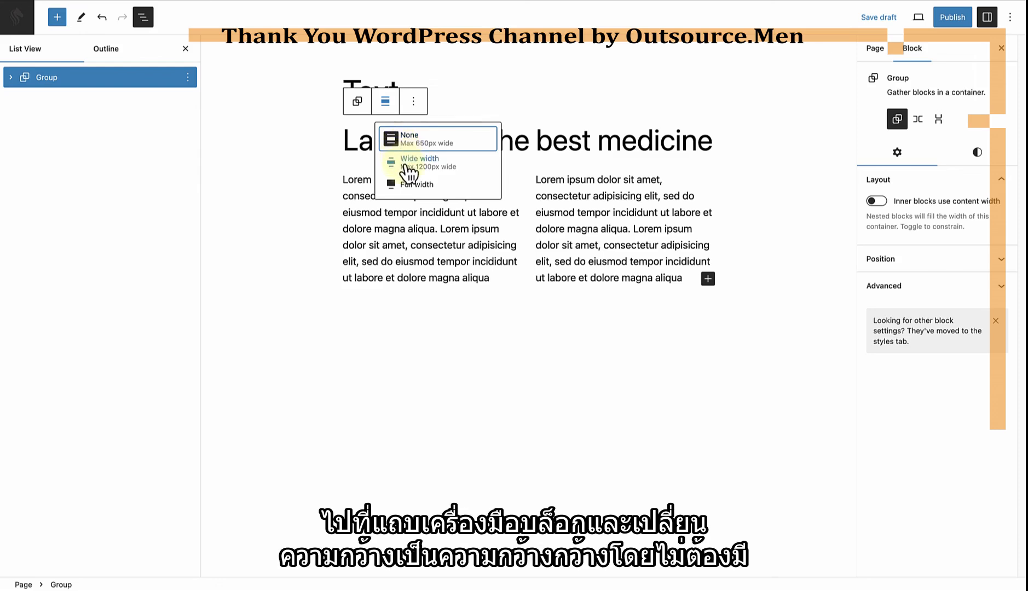
click(405, 164)
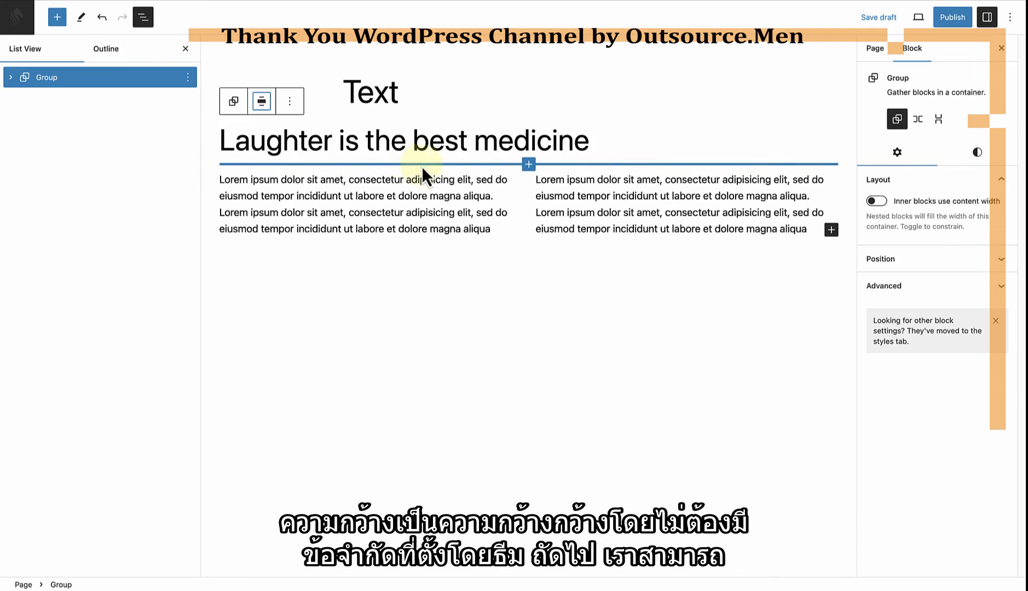
Set the group's background to the solid theme colour Tertiary (#F6F6F6)
click(978, 153)
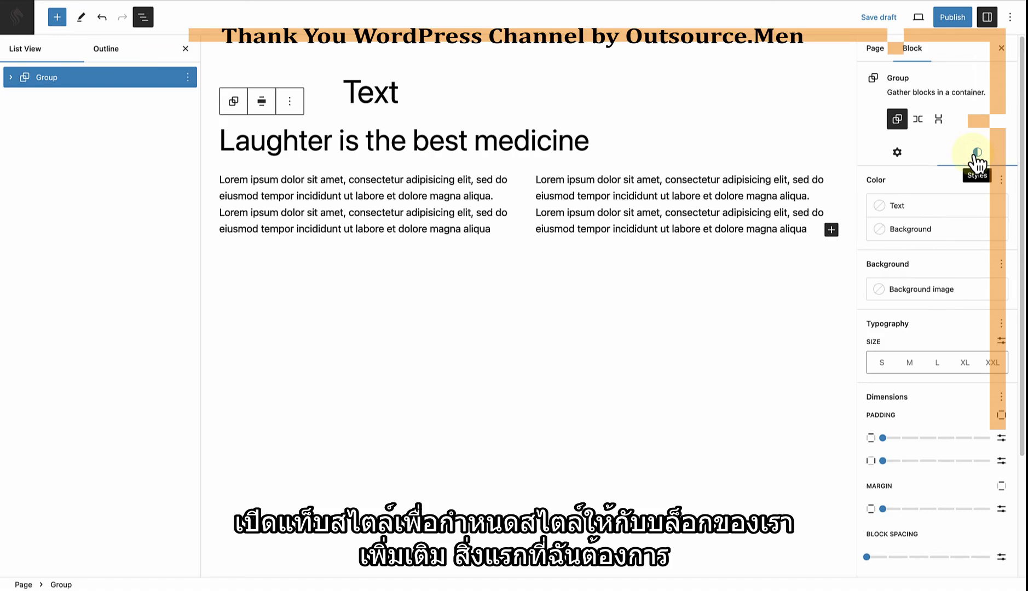
click(933, 227)
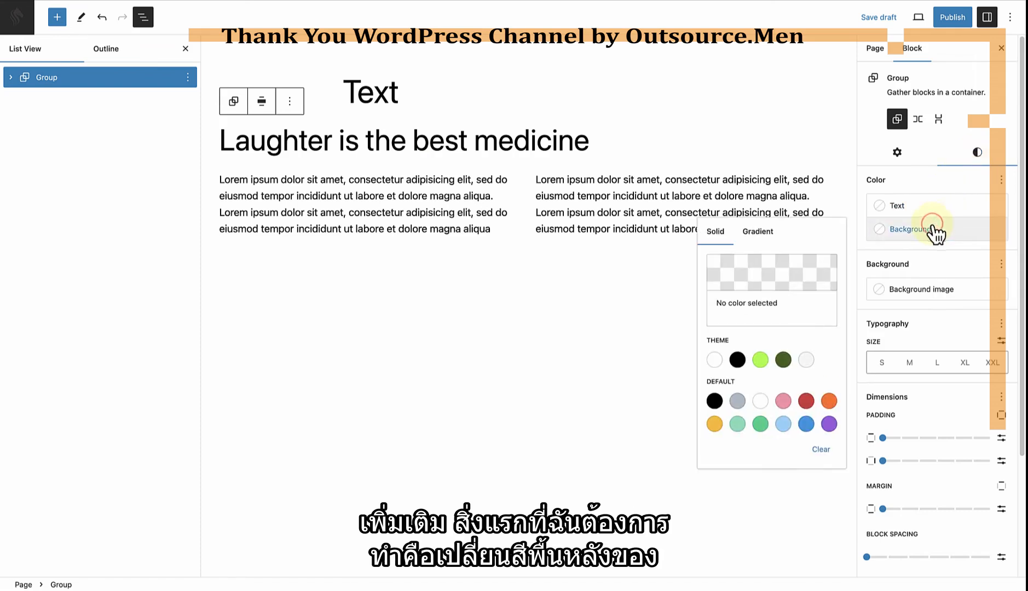
click(806, 359)
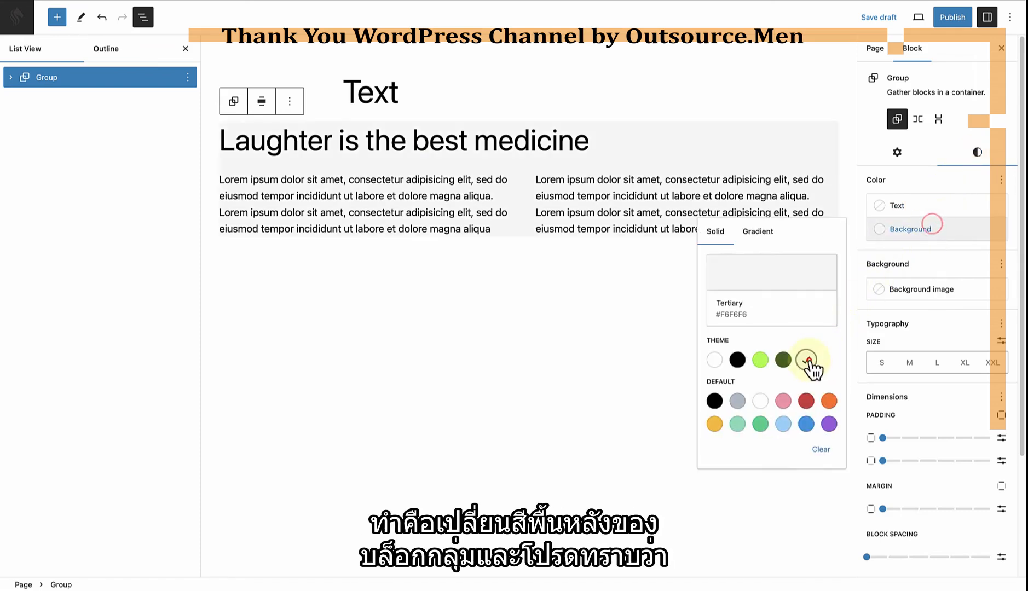
Review the background image choices and the additional typography options available for the Group block
click(946, 268)
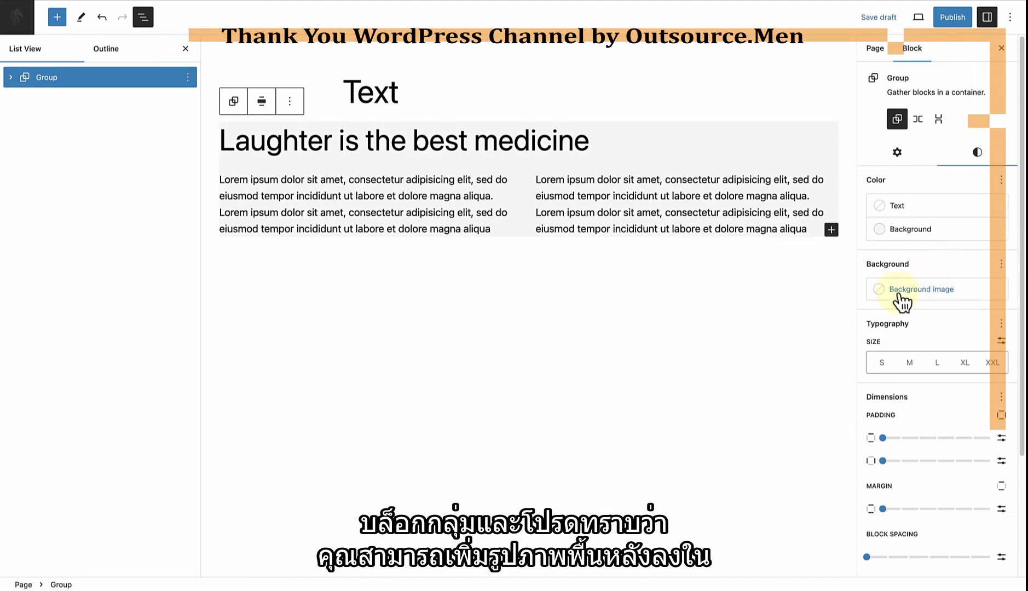
click(937, 290)
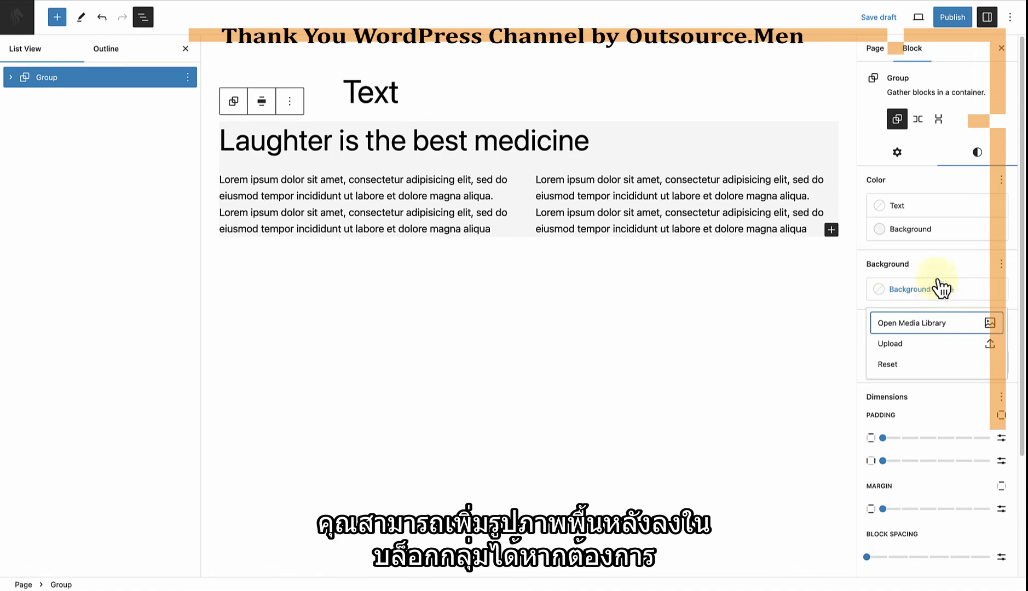
click(936, 266)
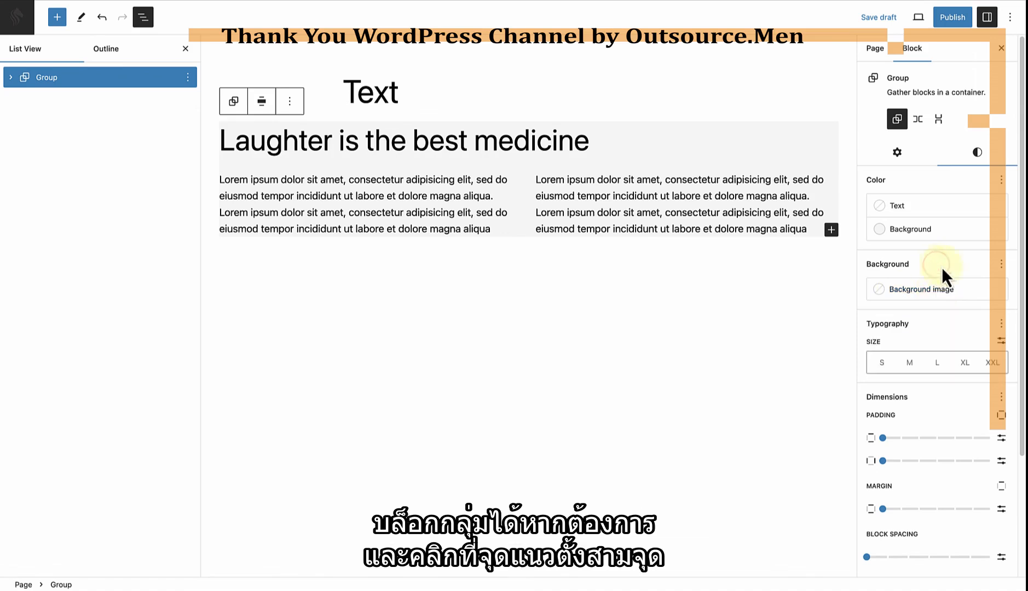
drag(1021, 236, 1022, 335)
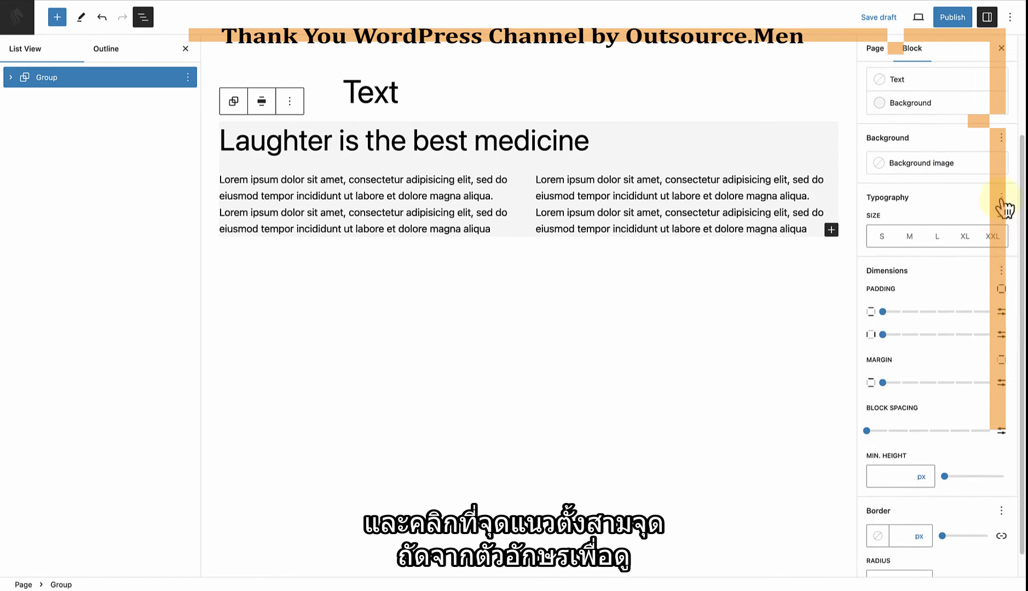
click(1002, 200)
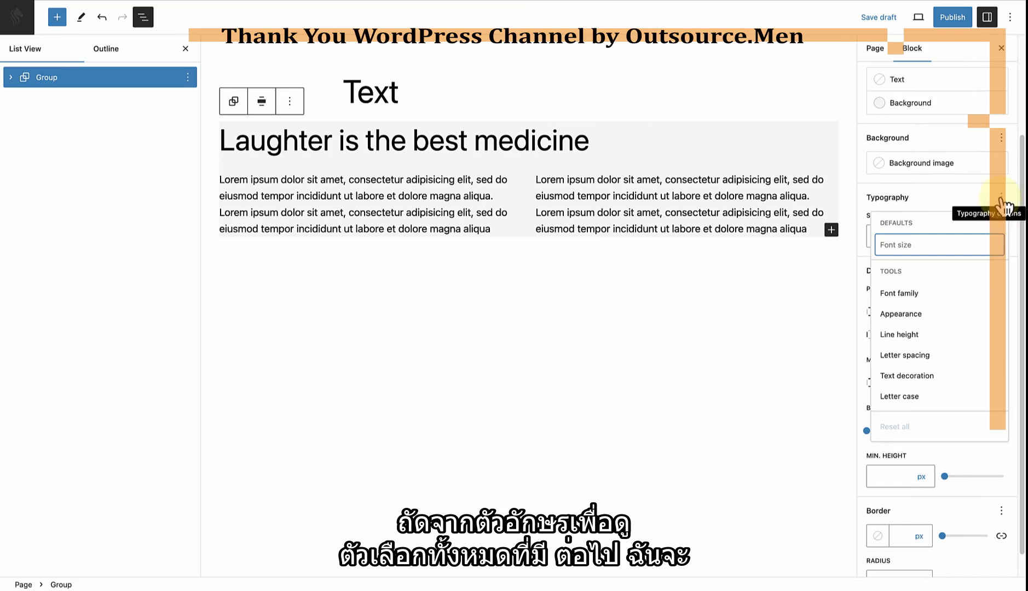
click(1003, 200)
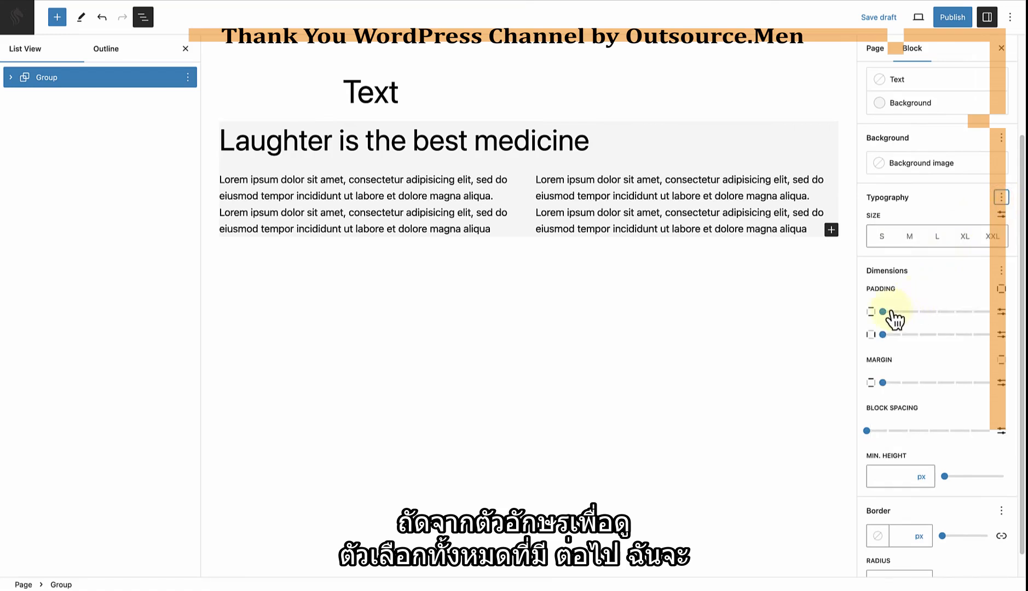
Increase the Group block's vertical and horizontal padding
drag(883, 312, 954, 312)
drag(883, 334, 954, 335)
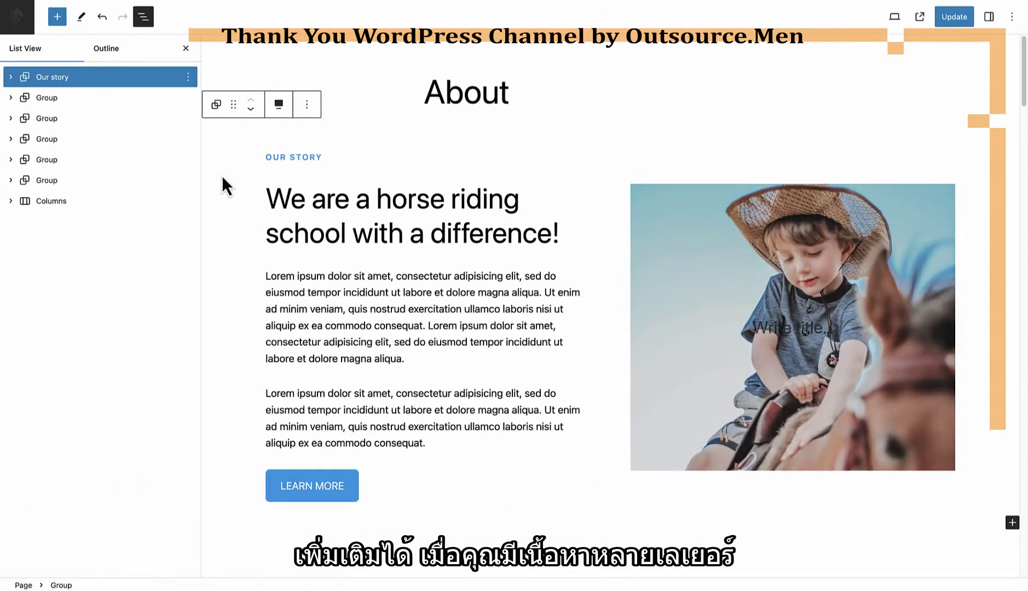
On the About page, rename the Group block containing the "What our riders say" section to Testimonial
scroll(222, 175, down, 10)
scroll(222, 176, down, 6)
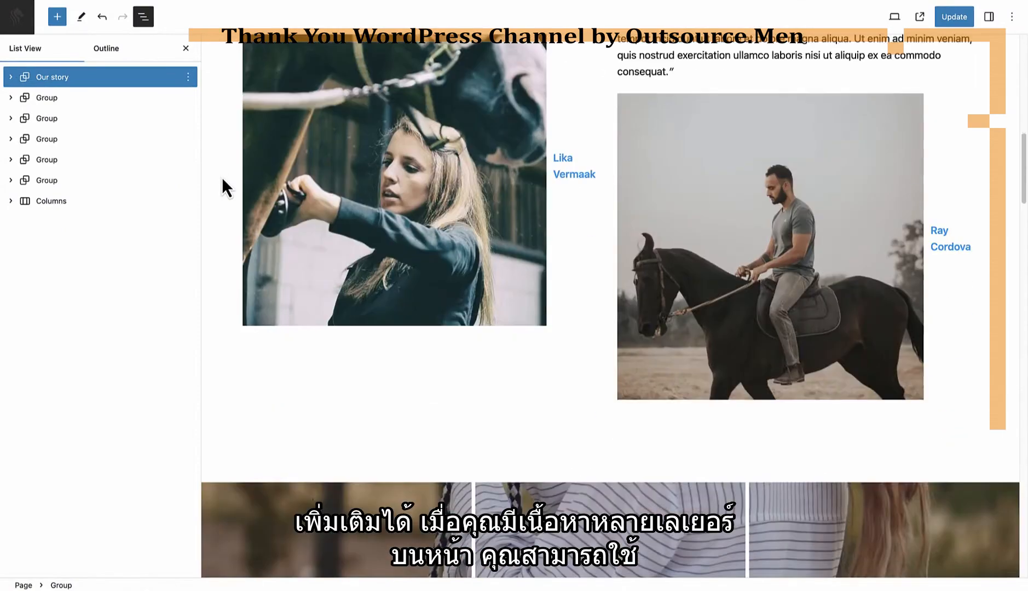
scroll(221, 179, up, 16)
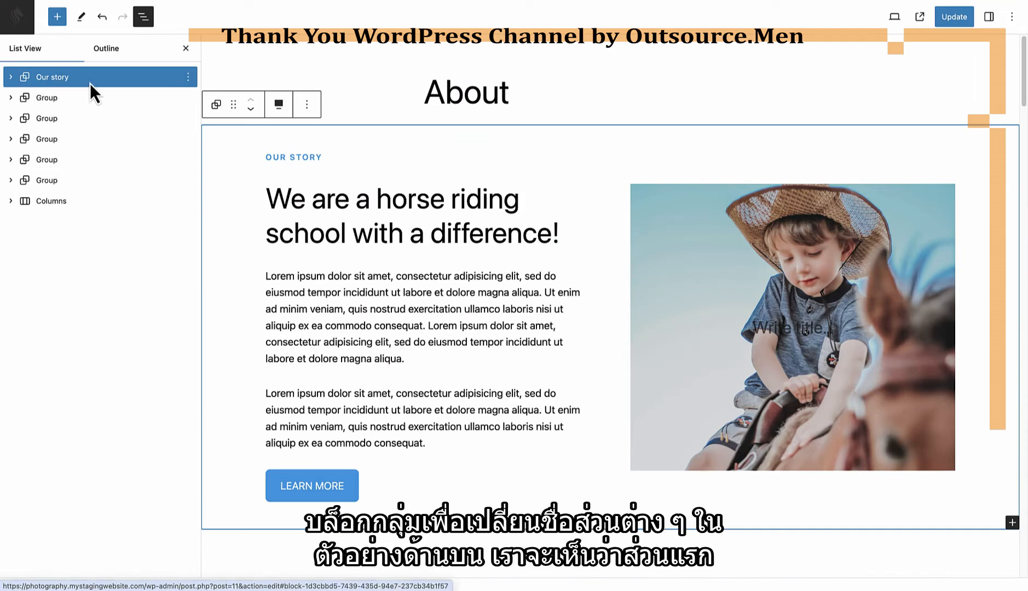
click(77, 98)
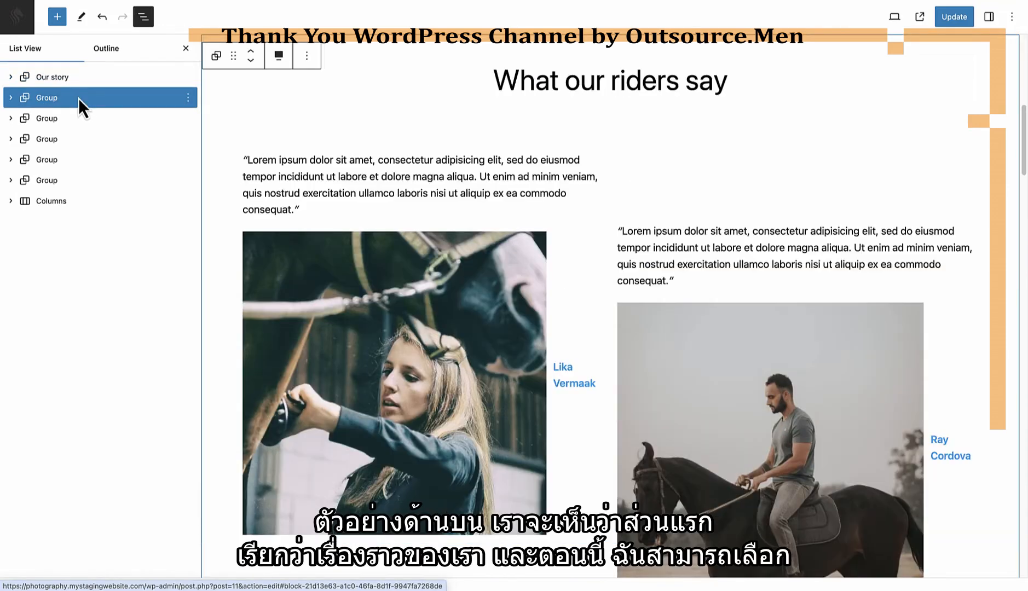
click(189, 98)
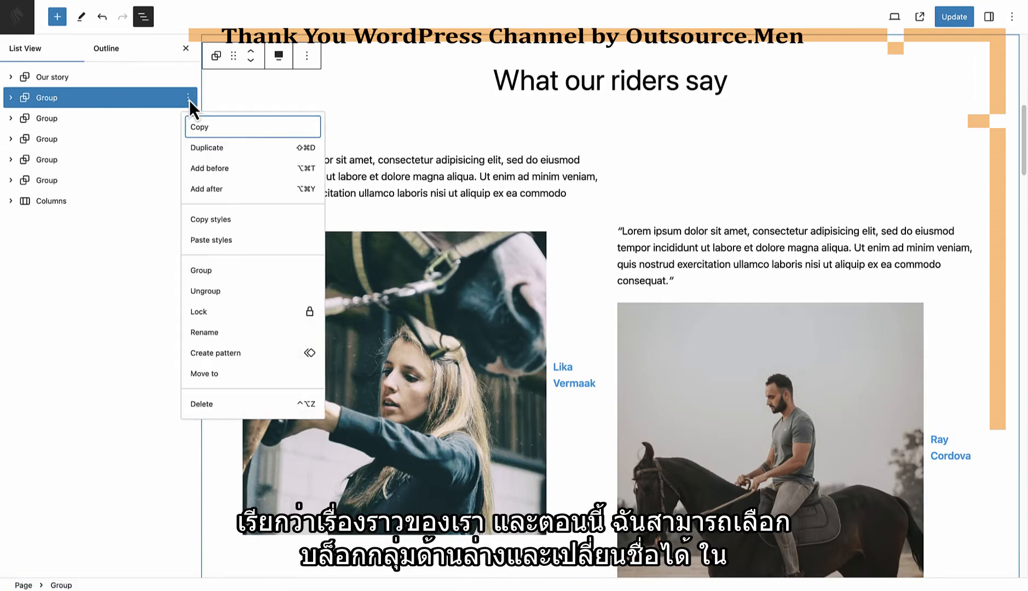
click(210, 334)
text(Testimonial)
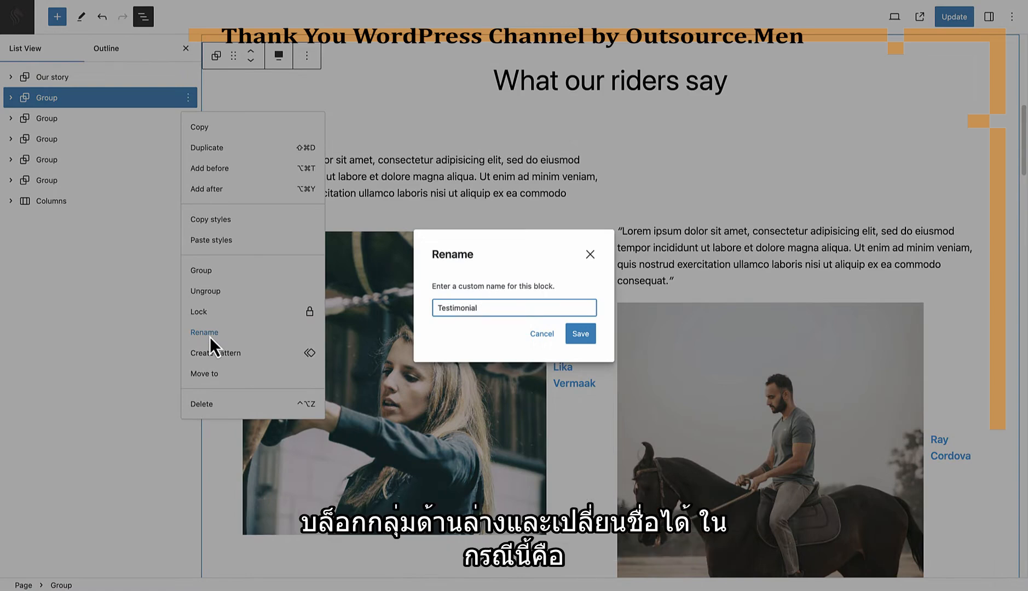
click(569, 339)
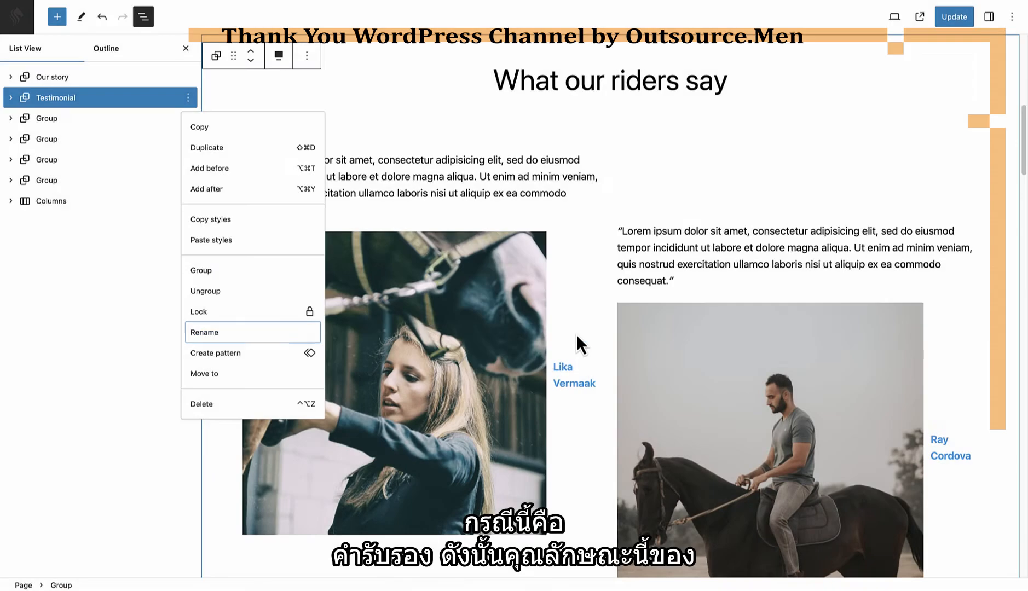
click(52, 121)
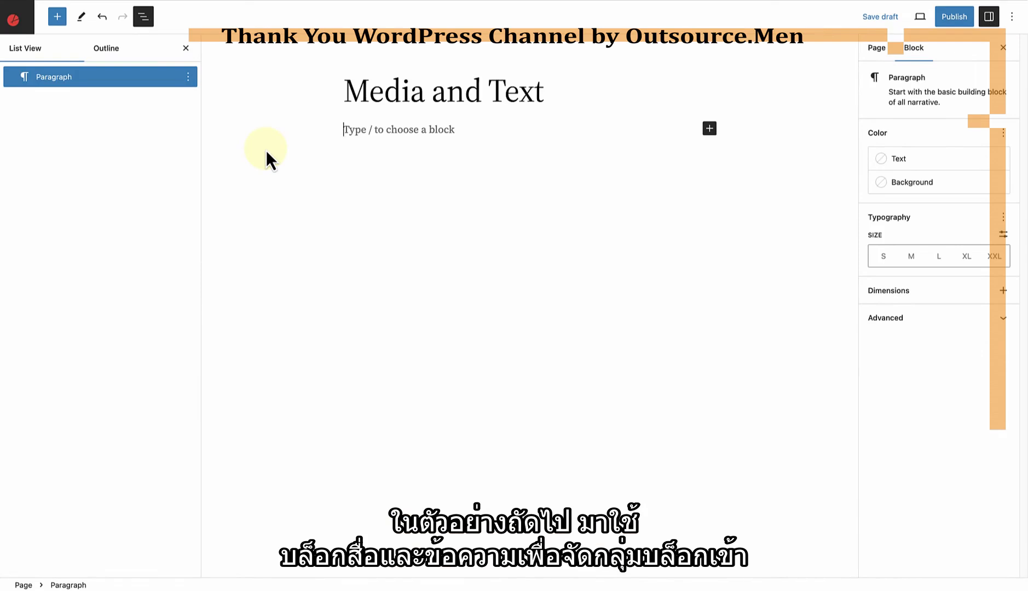
Insert a Media & Text block and fill its media area with the Media Library photo of bowls and a wine glass
text(/media)
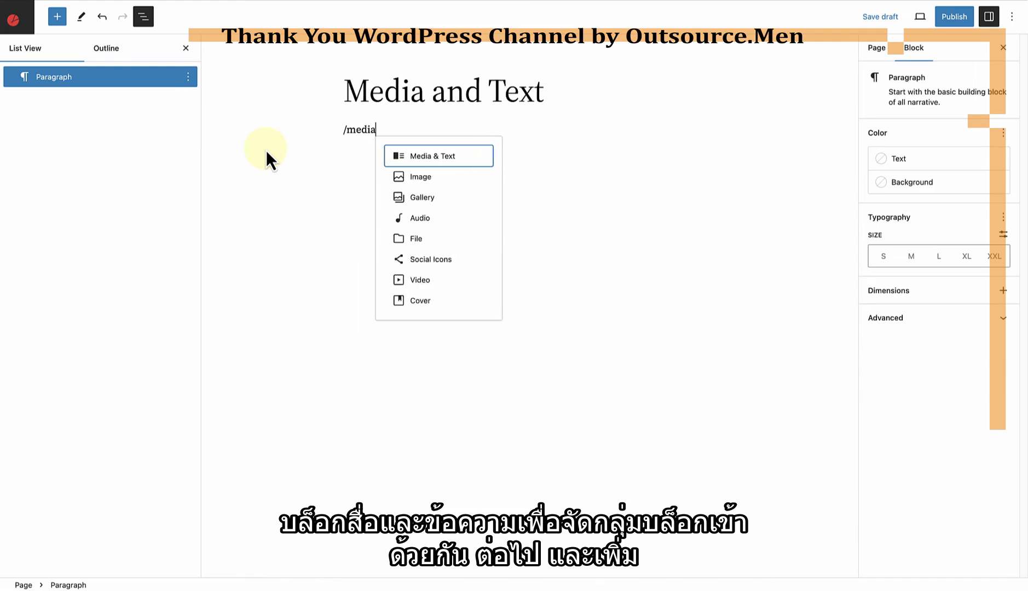
click(411, 156)
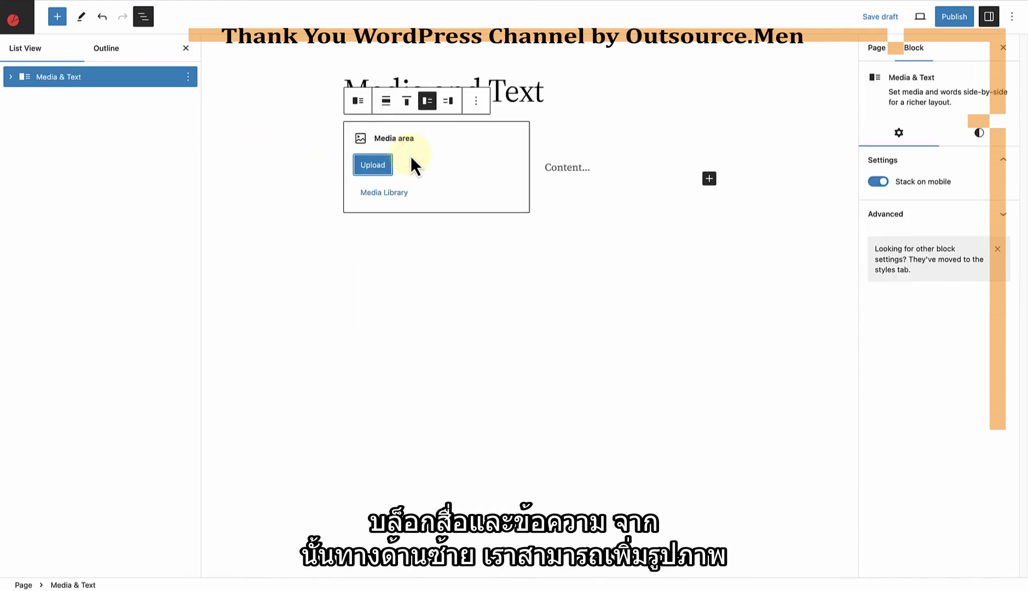
click(383, 193)
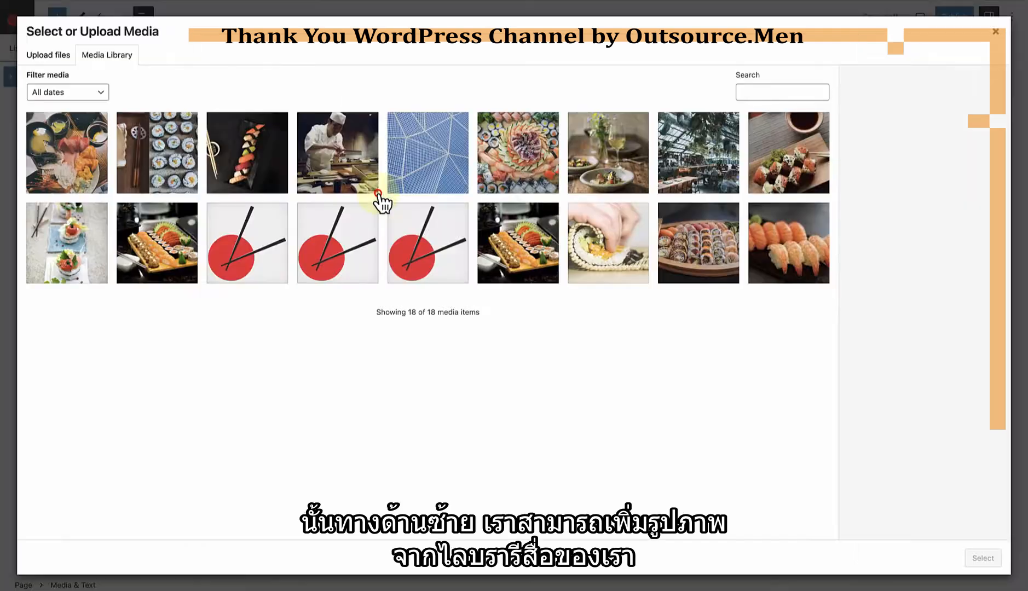
click(588, 162)
click(973, 559)
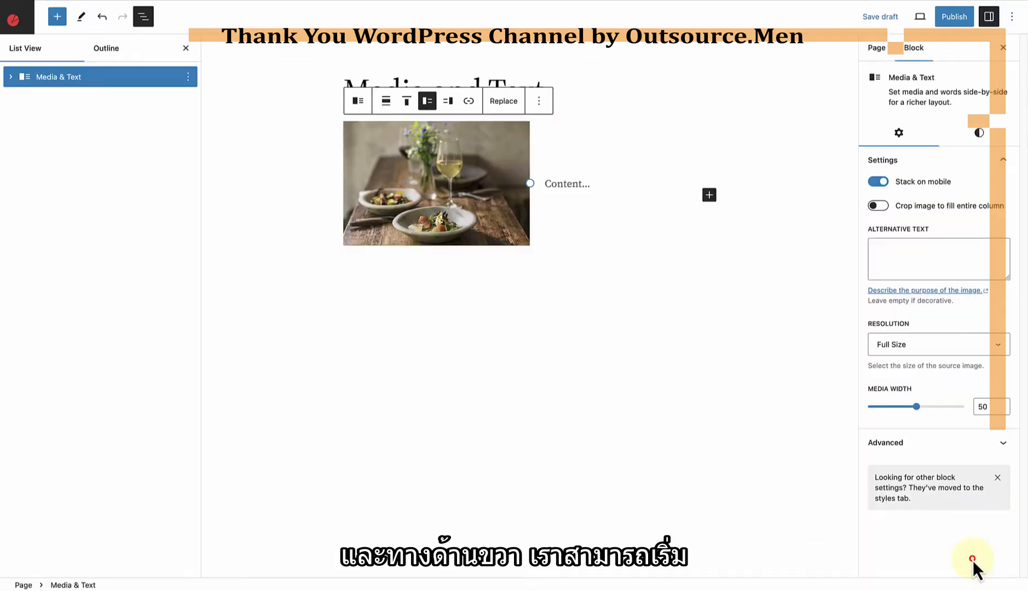
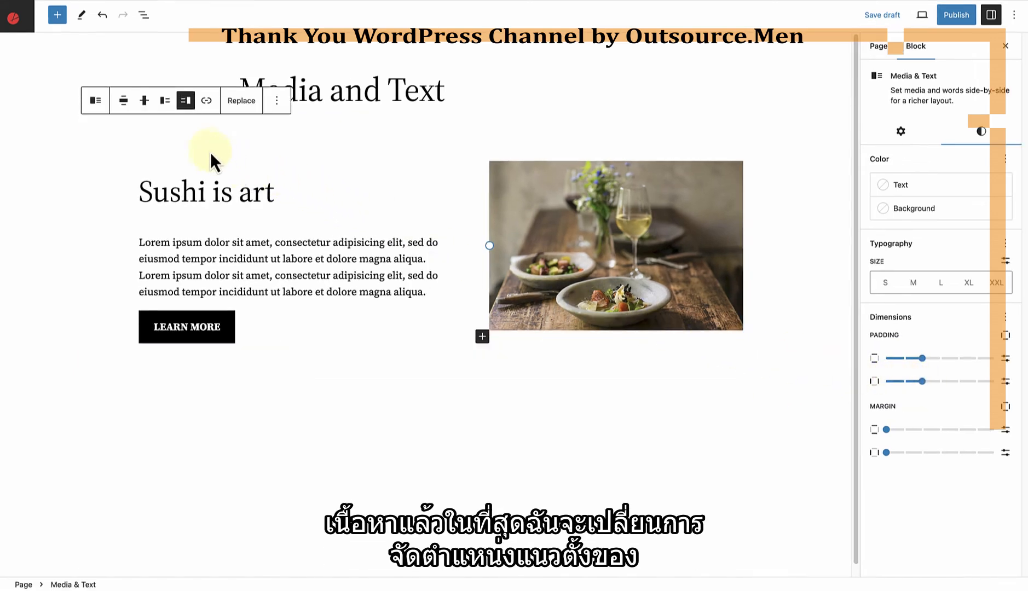
Set the Media & Text block's vertical alignment to Align bottom and hide the block settings
click(144, 102)
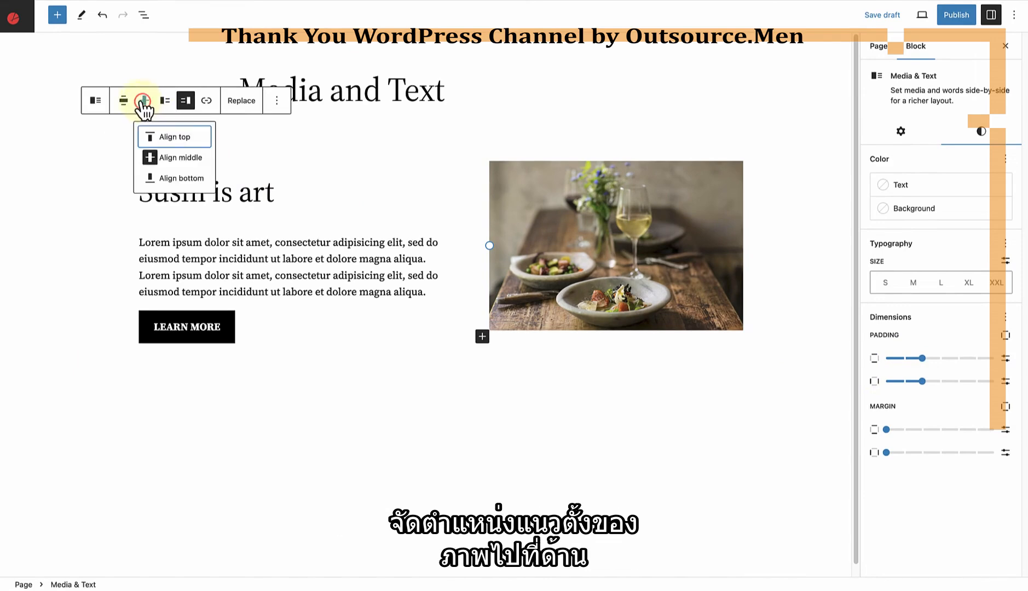
click(153, 178)
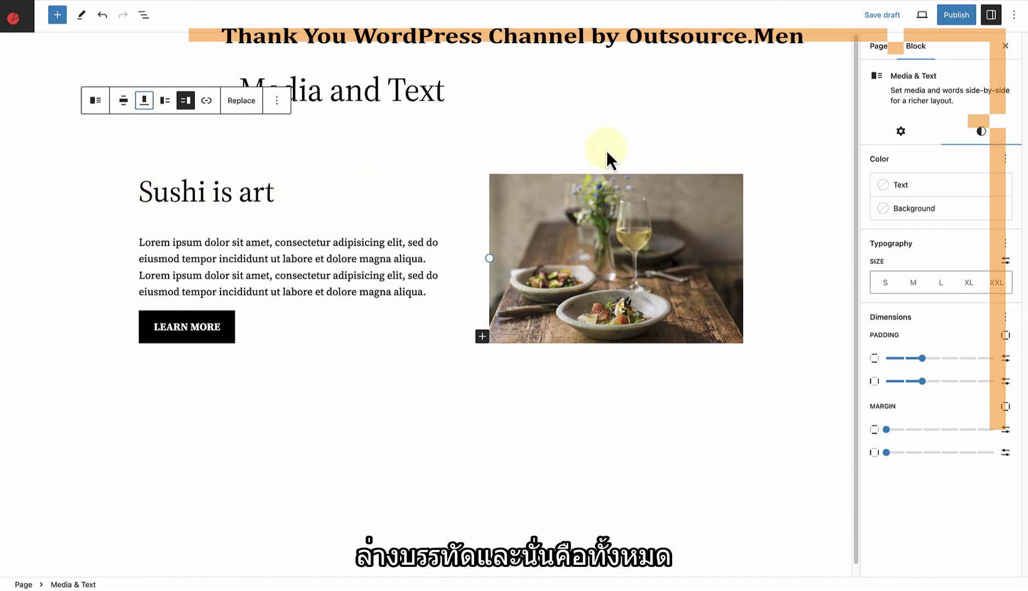
click(1006, 45)
click(943, 327)
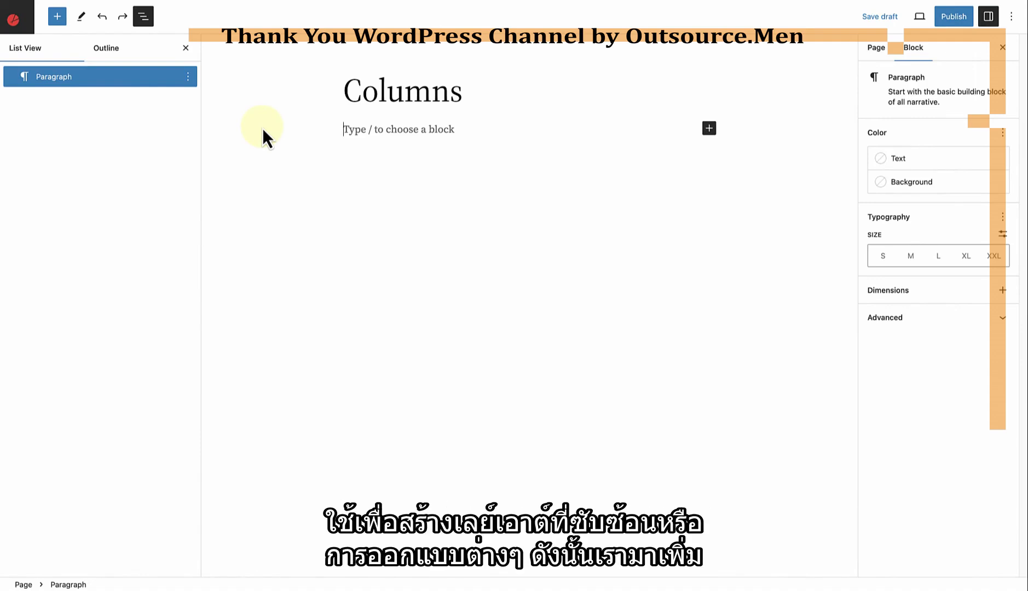
Insert a Columns block on the Columns page using the three equal columns variation (33 / 33 / 33)
text(/columns)
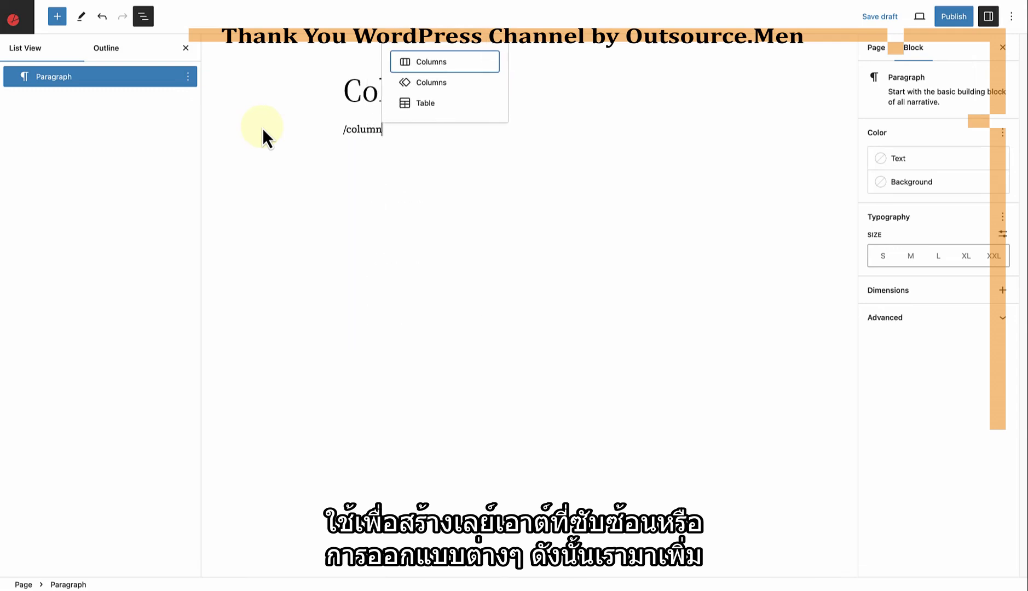
click(432, 65)
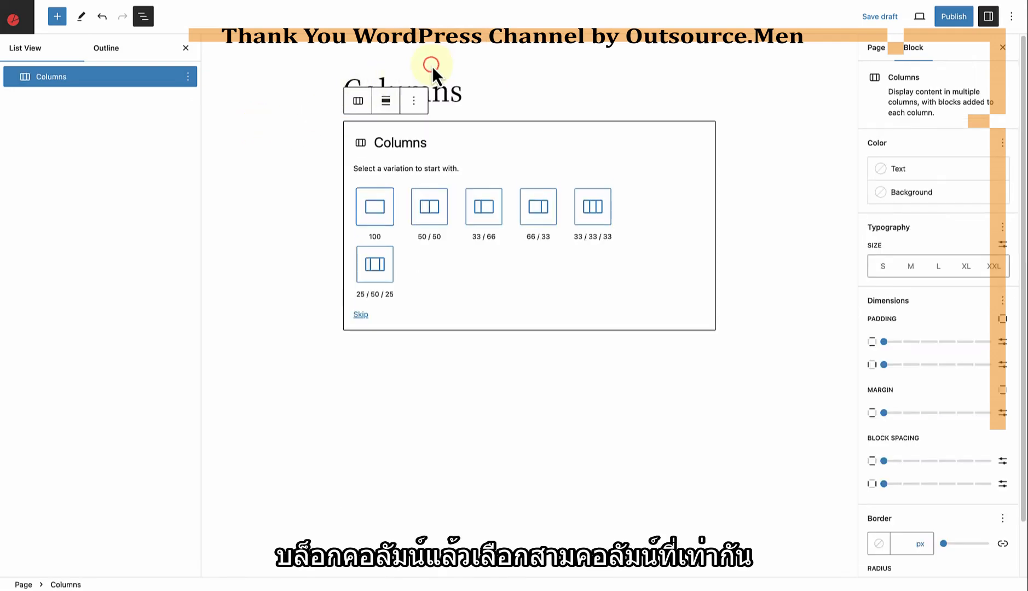
click(589, 215)
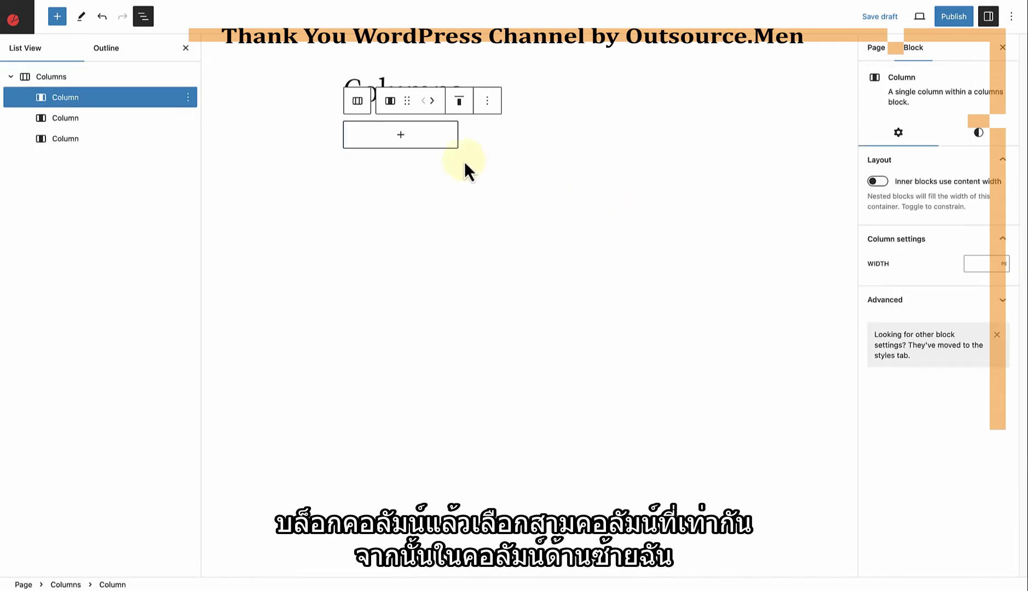
Add a paragraph reading "Platters" to the first column, followed by a second paragraph of Lorem ipsum text
click(400, 135)
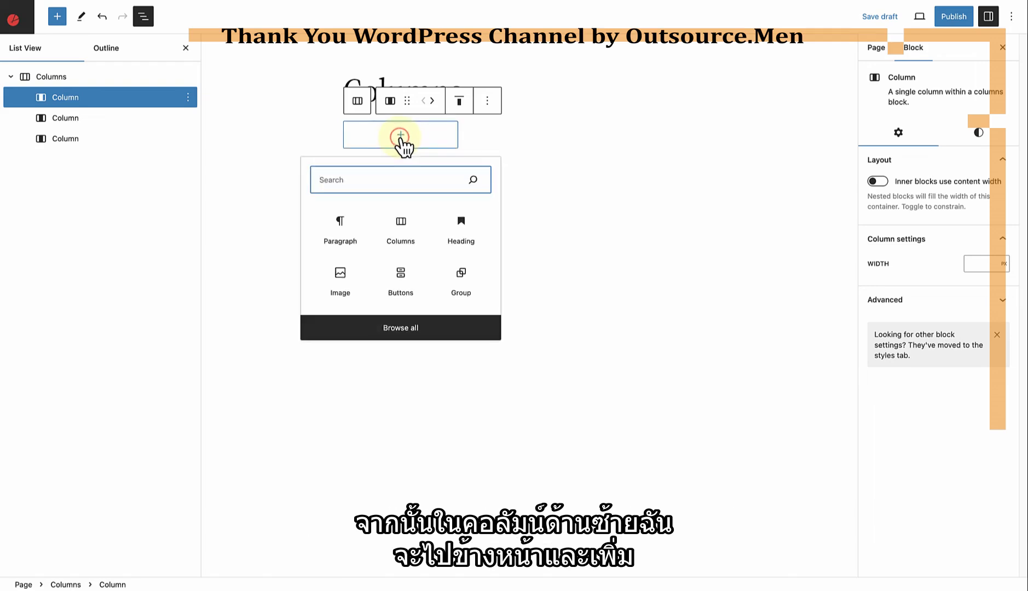
click(345, 219)
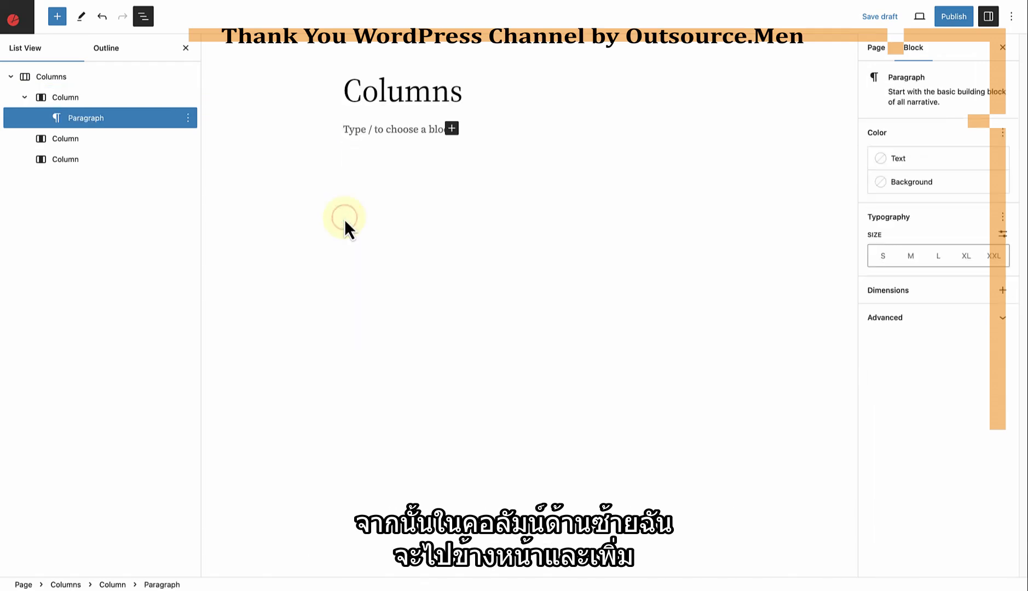
text(Plat)
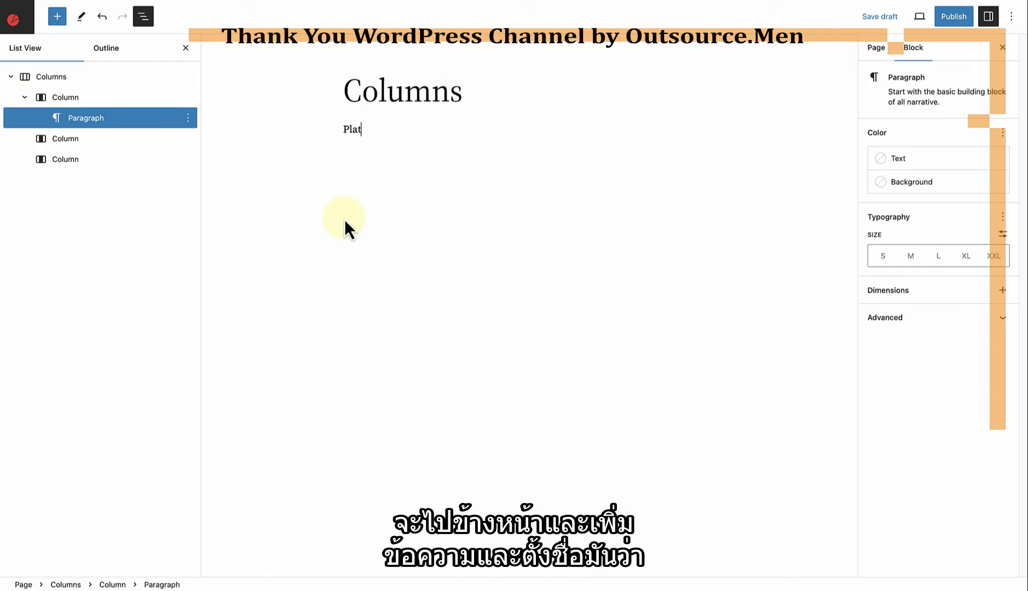
text(ters)
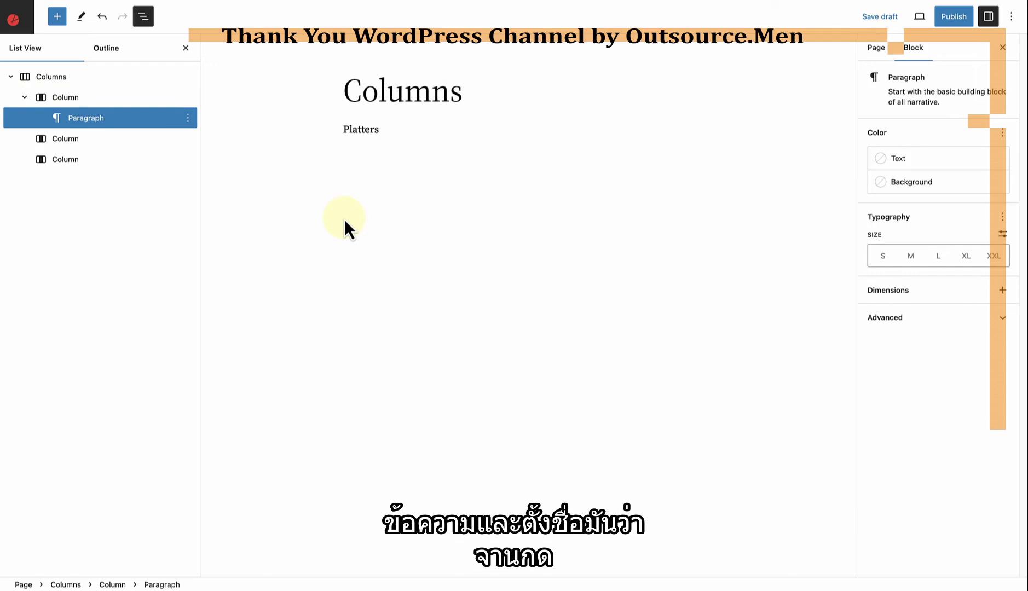
key(Return)
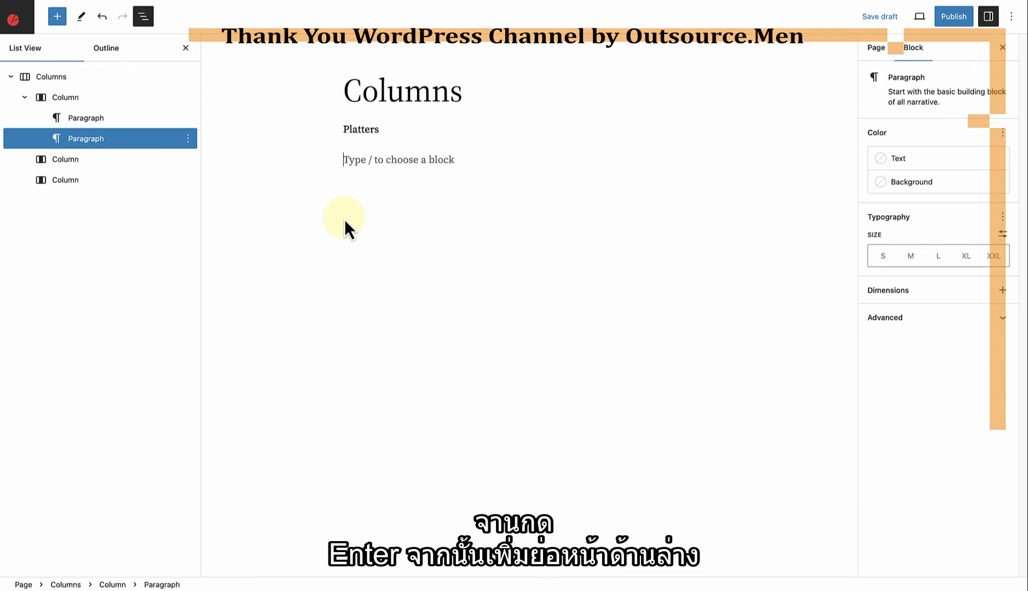
text(Lorem ipsum dolor sit amet, consectetur adipisicing elit, sed do eiusmod tempor incididunt ut labore et dolore magna aliqua.)
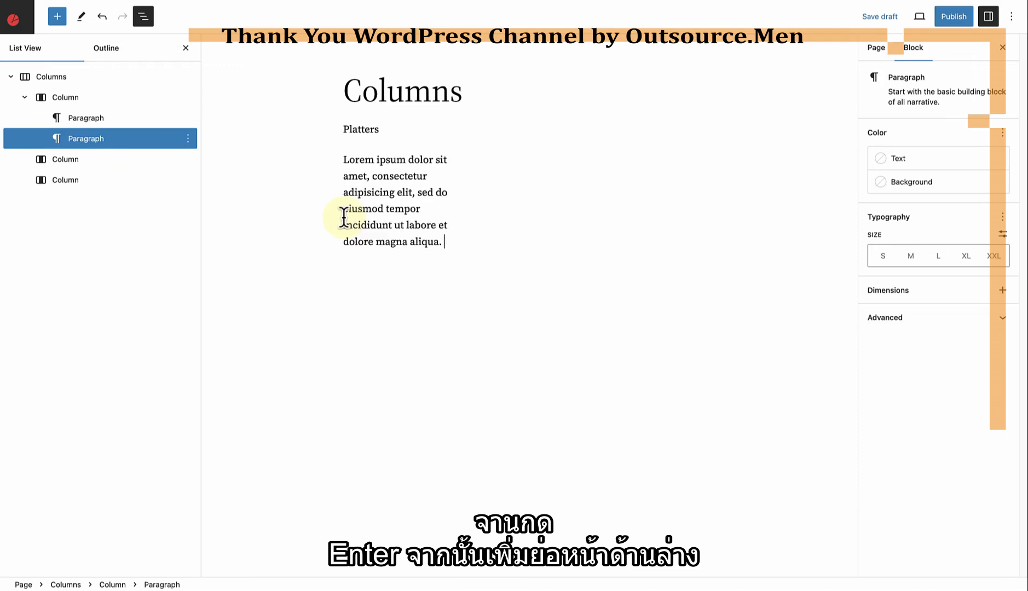
Add an Image block below the Lorem ipsum paragraph and fill it with the sushi platter photo from the Media Library
key(Return)
text(/image)
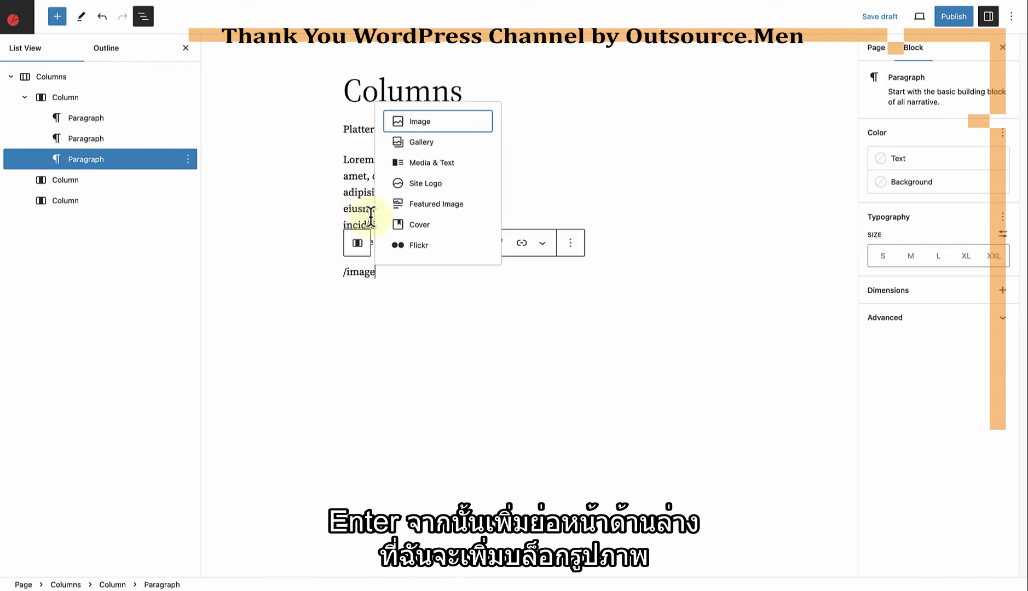
click(419, 122)
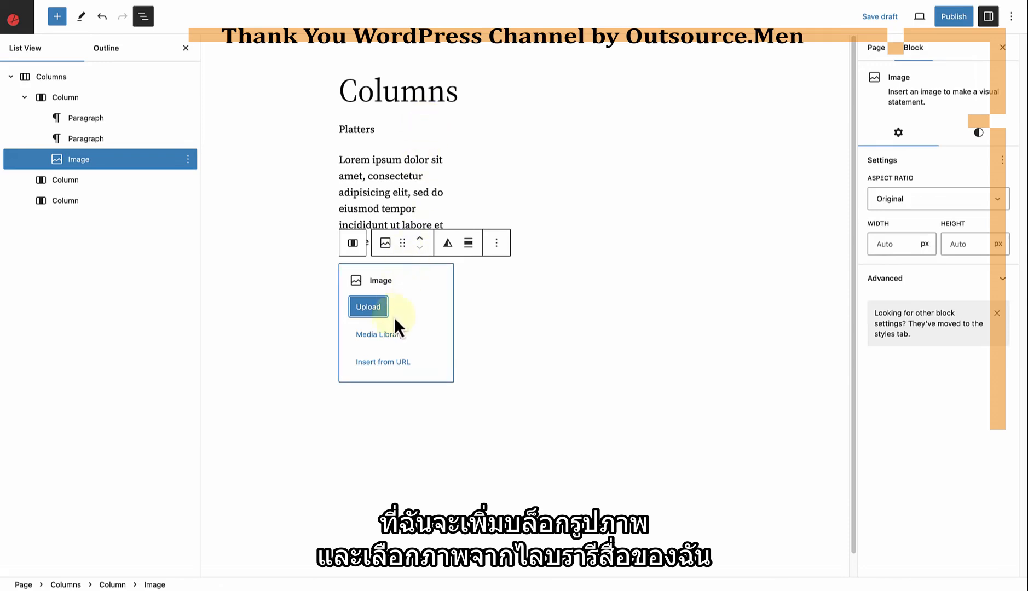
click(389, 334)
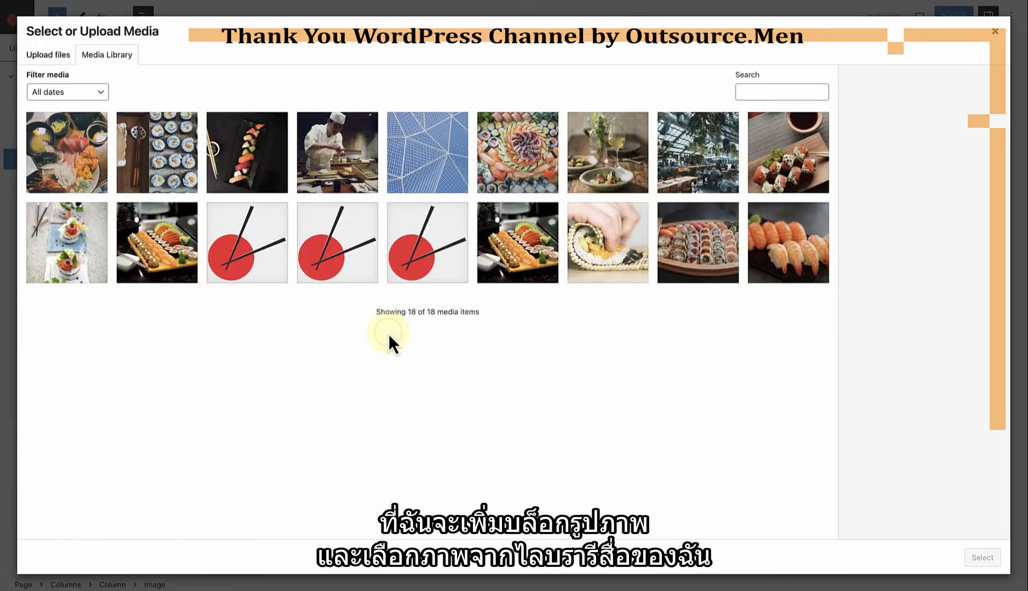
click(515, 257)
click(980, 560)
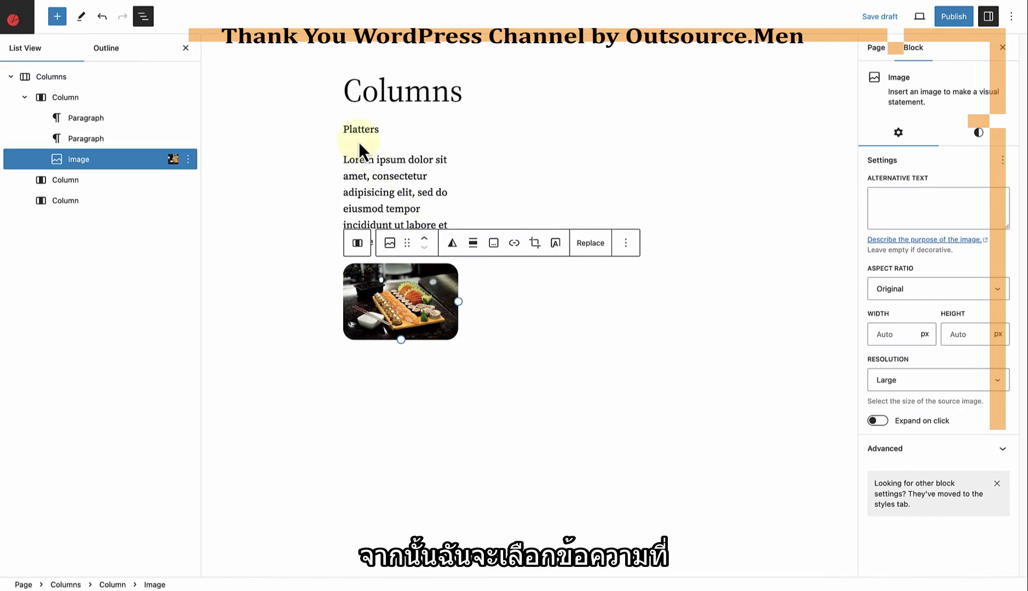
Make the "Platters" paragraph bold, set its size to Large and centre-align its text
drag(344, 127, 382, 130)
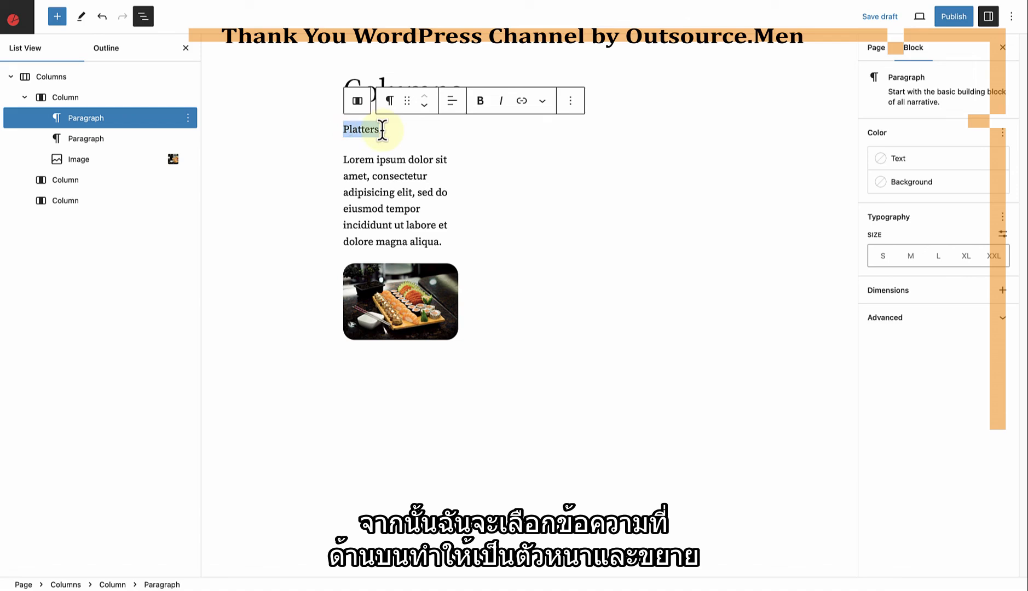
click(480, 101)
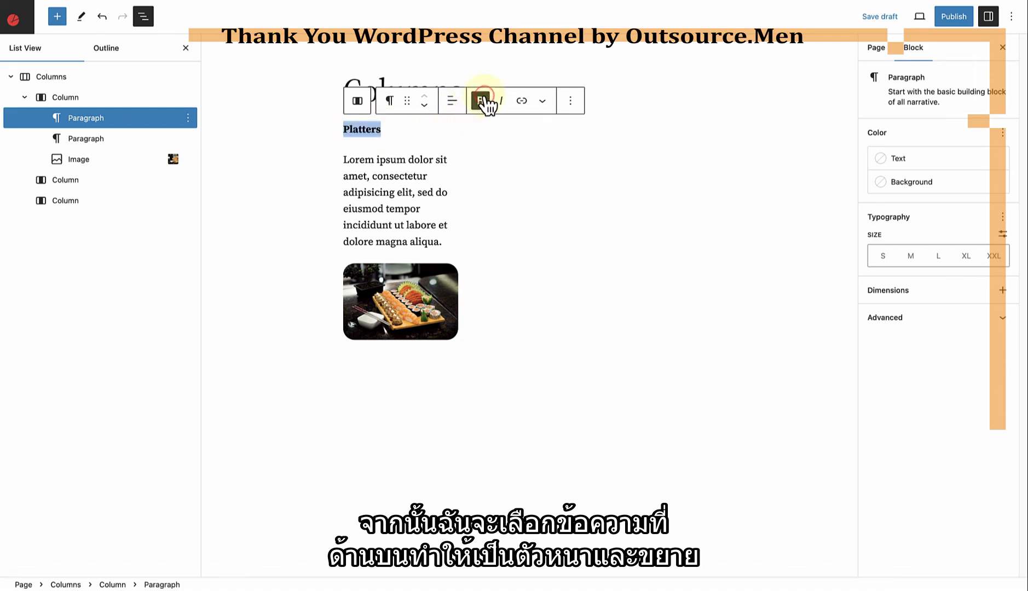
click(940, 257)
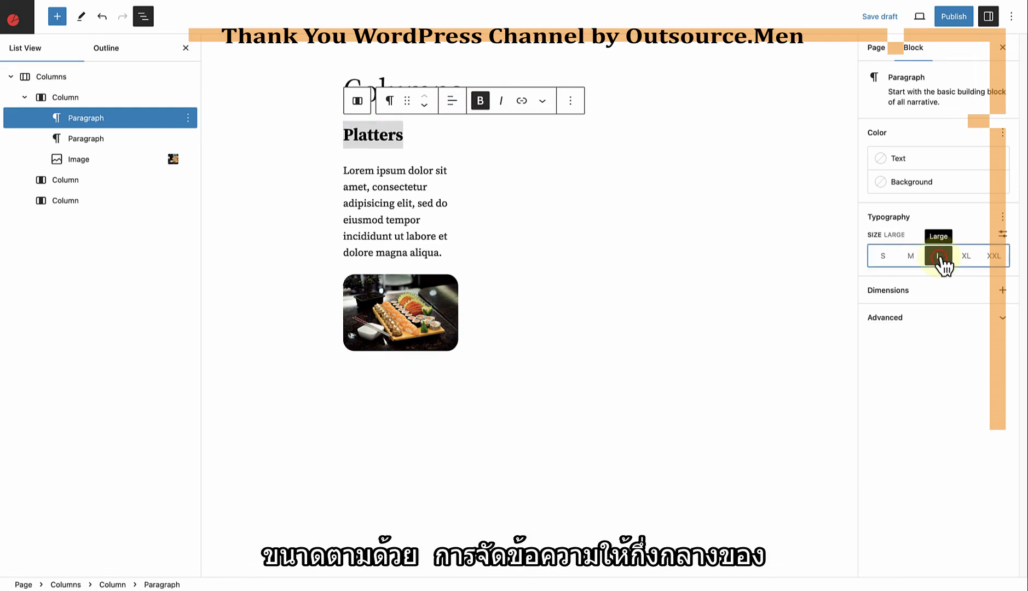
click(451, 103)
click(470, 157)
Centre-align the text of the Lorem ipsum paragraph in the first column
click(377, 192)
click(454, 143)
click(470, 199)
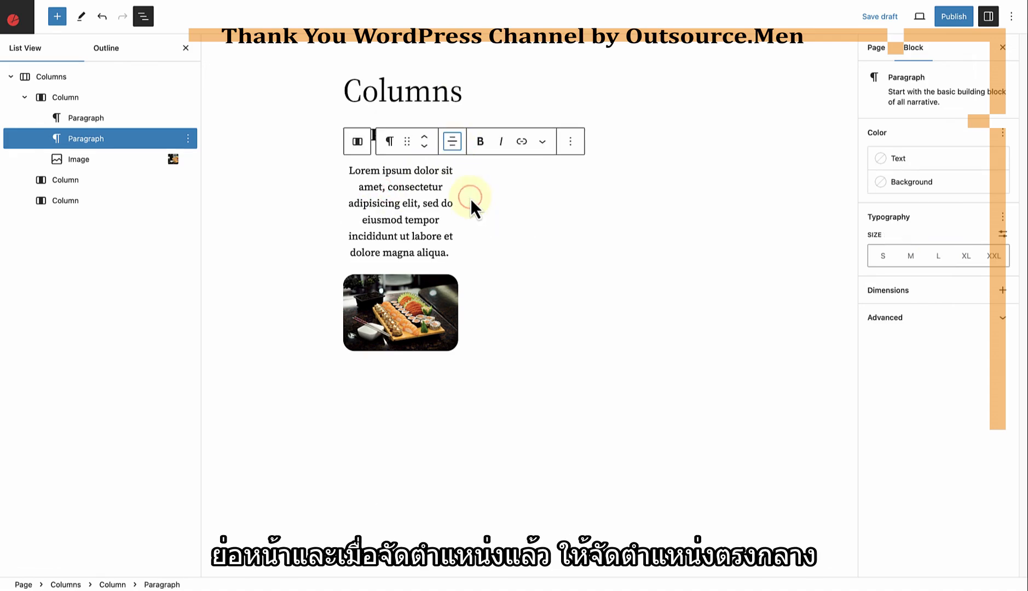
Set the aspect ratio of the sushi platter image to Square - 1:1
click(413, 296)
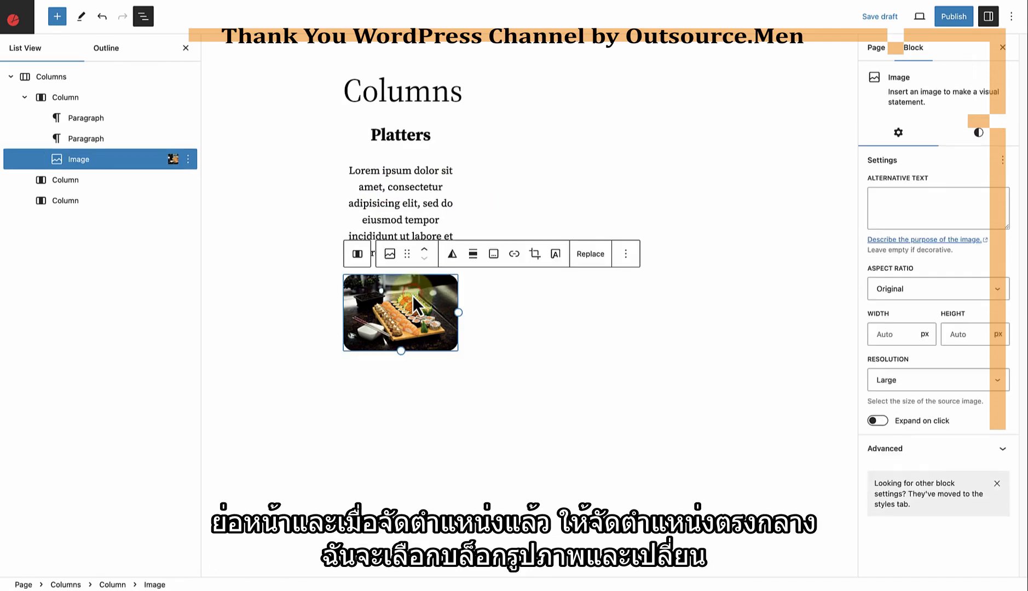
click(897, 290)
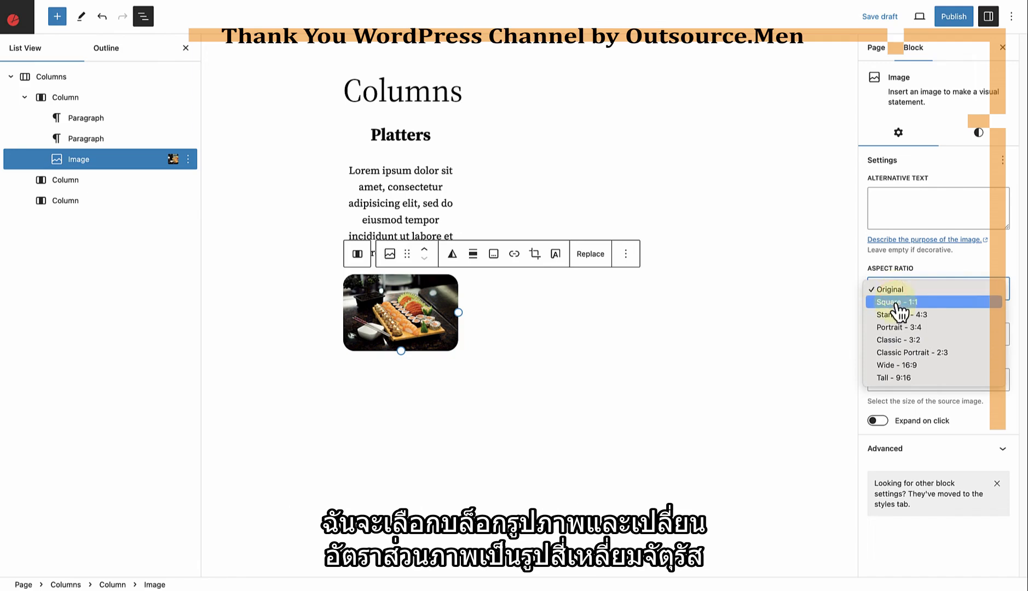
click(897, 303)
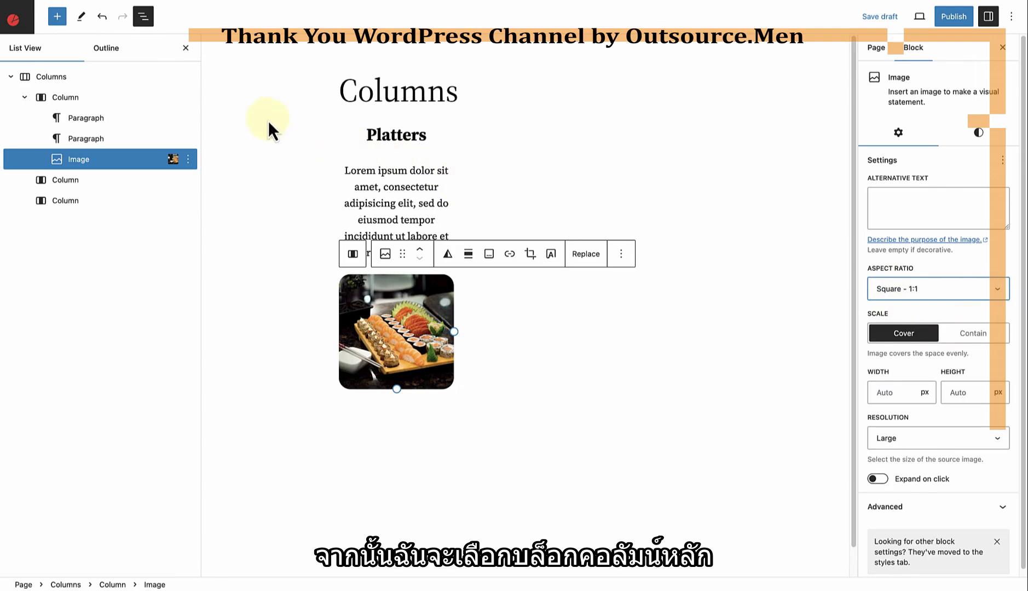
Set the alignment of the parent Columns block to Wide width
click(67, 77)
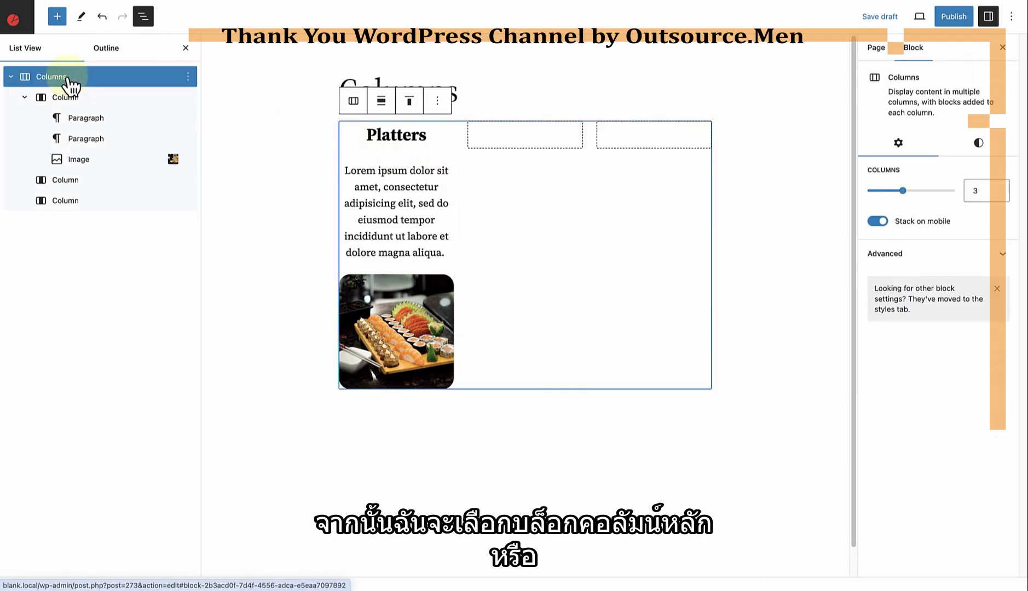
click(381, 101)
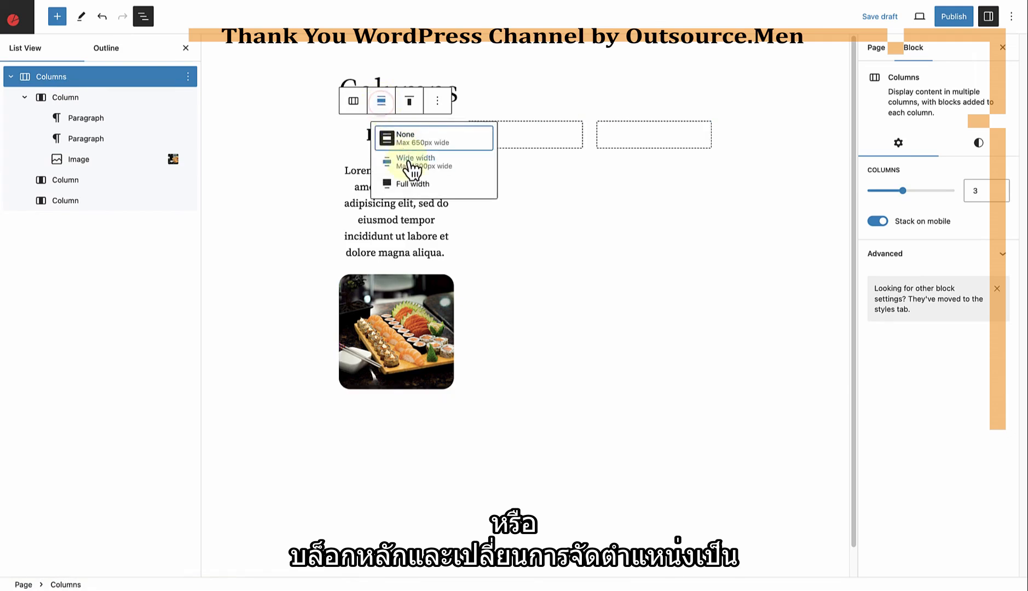
click(408, 161)
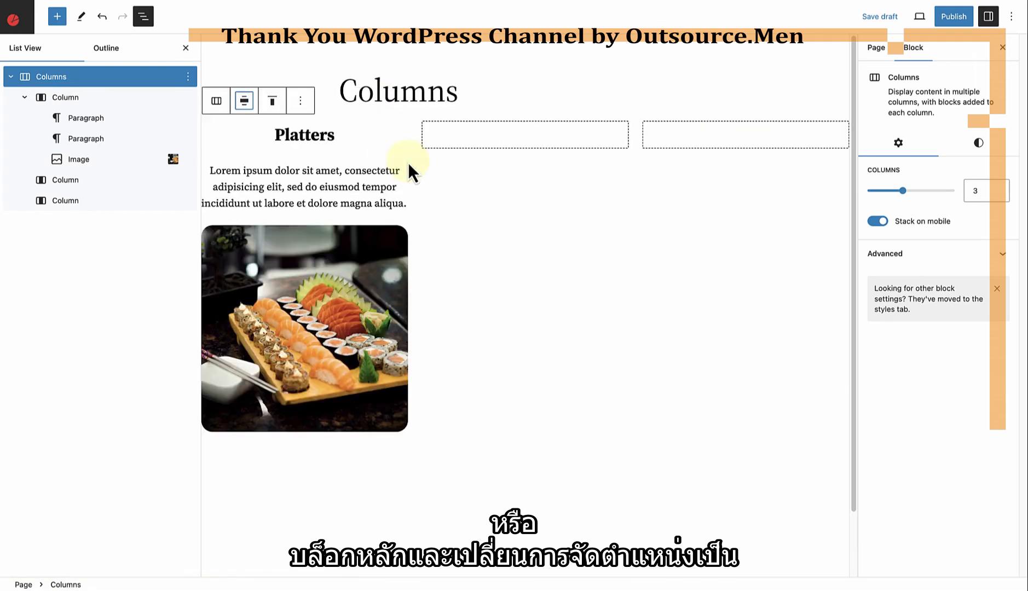
Set the Columns block's vertical and horizontal padding to 3 and its vertical and horizontal block spacing to 2
click(981, 144)
drag(884, 369, 937, 370)
drag(884, 392, 941, 405)
click(885, 487)
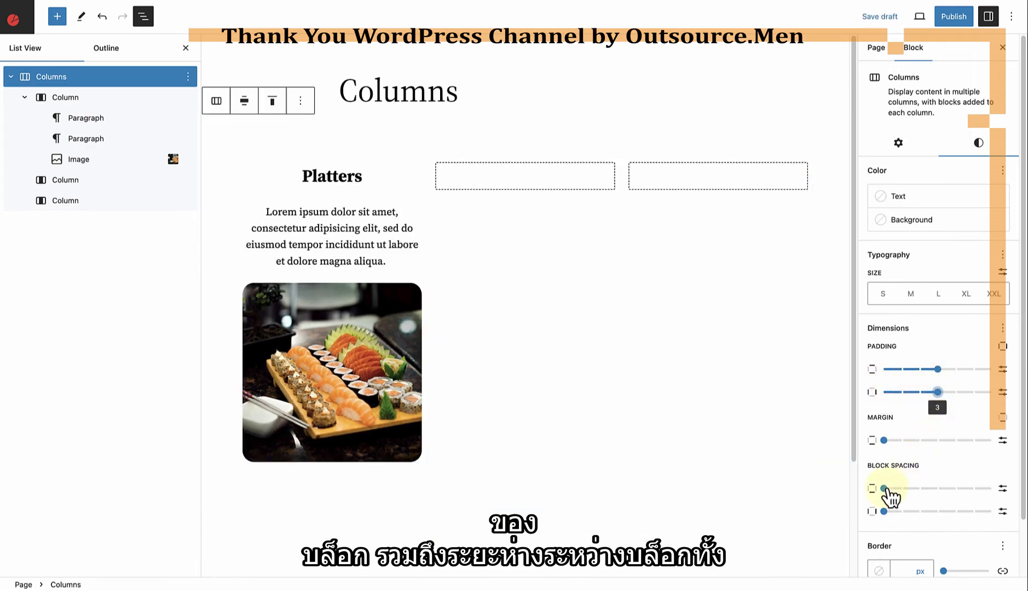
drag(887, 489, 920, 511)
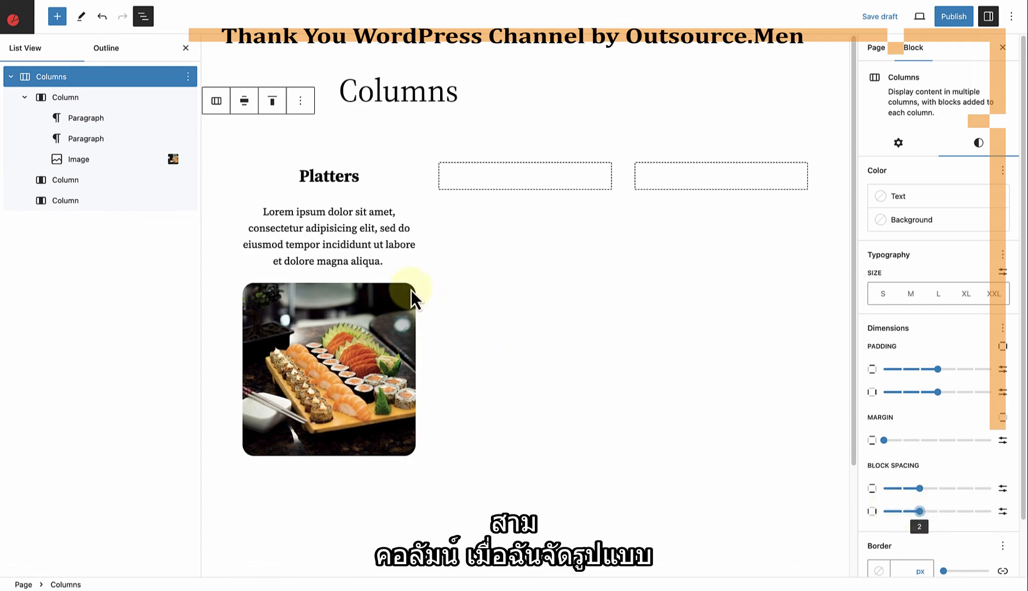
Duplicate the filled "Platters" column twice within the Columns block
click(99, 101)
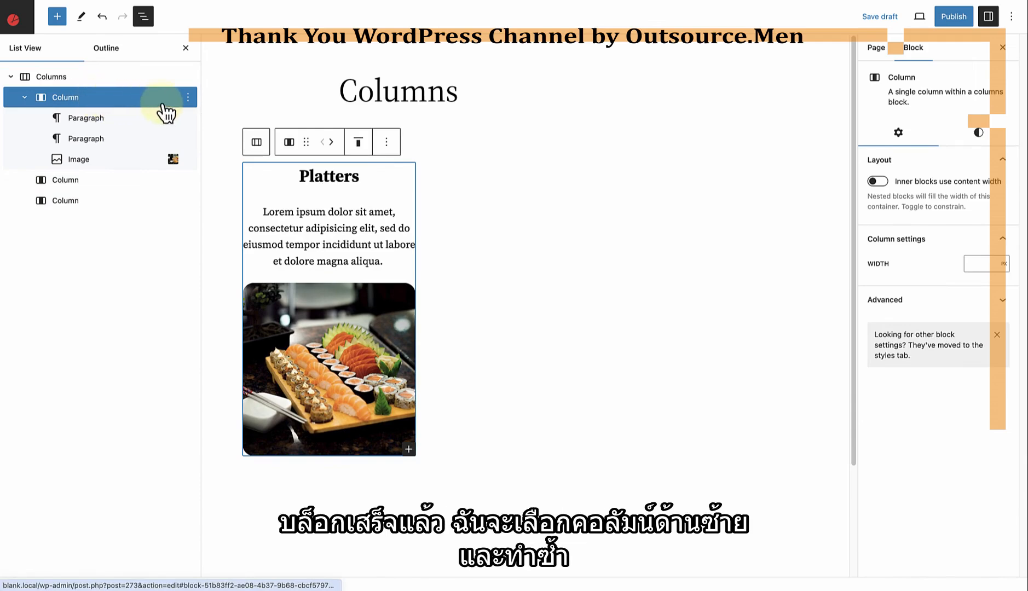
click(189, 98)
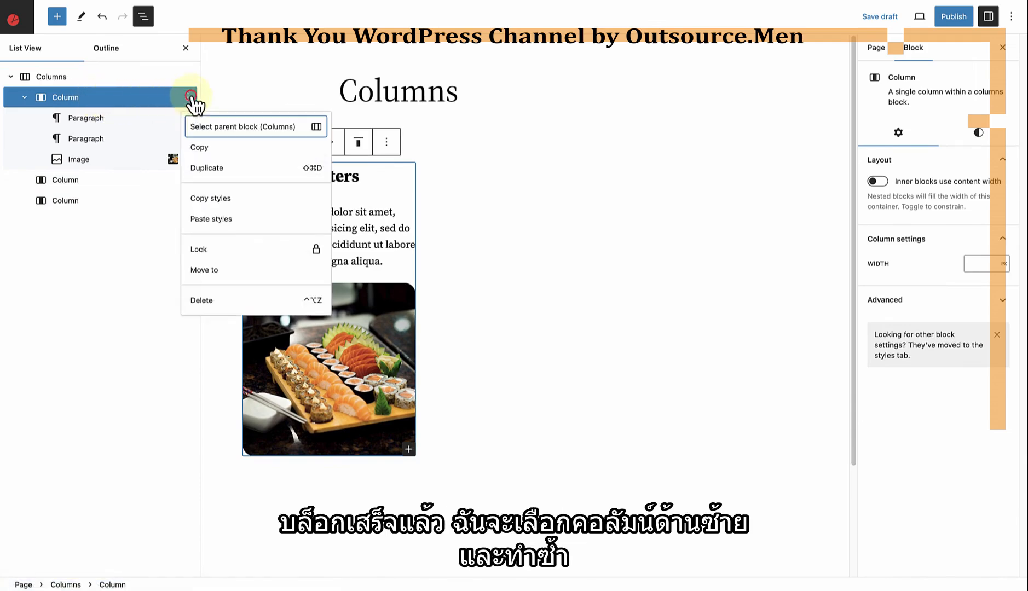
click(208, 168)
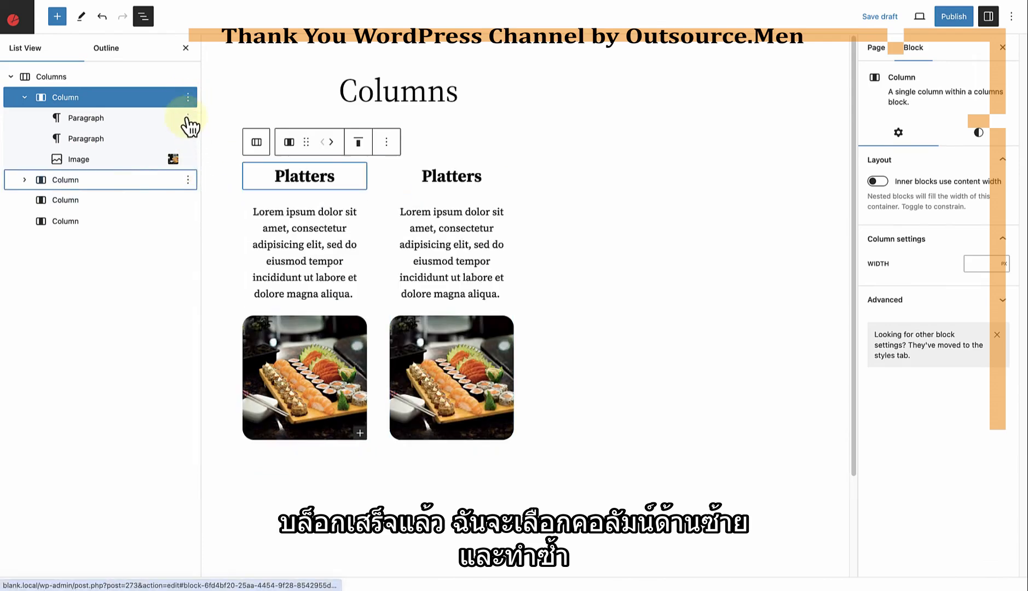
click(187, 98)
click(210, 168)
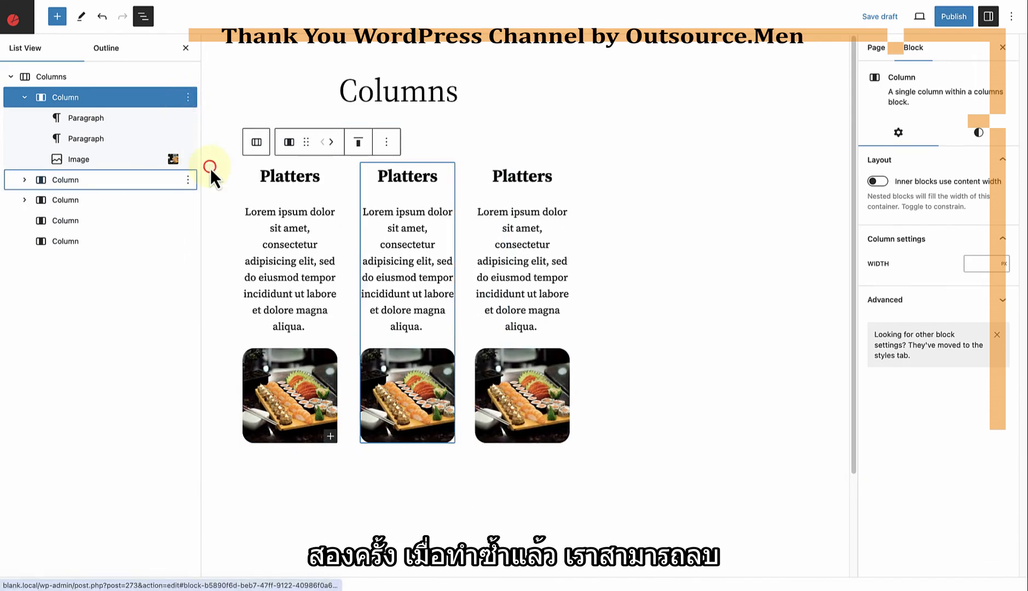
Delete the two empty columns from the Columns block and hide the block settings
click(125, 222)
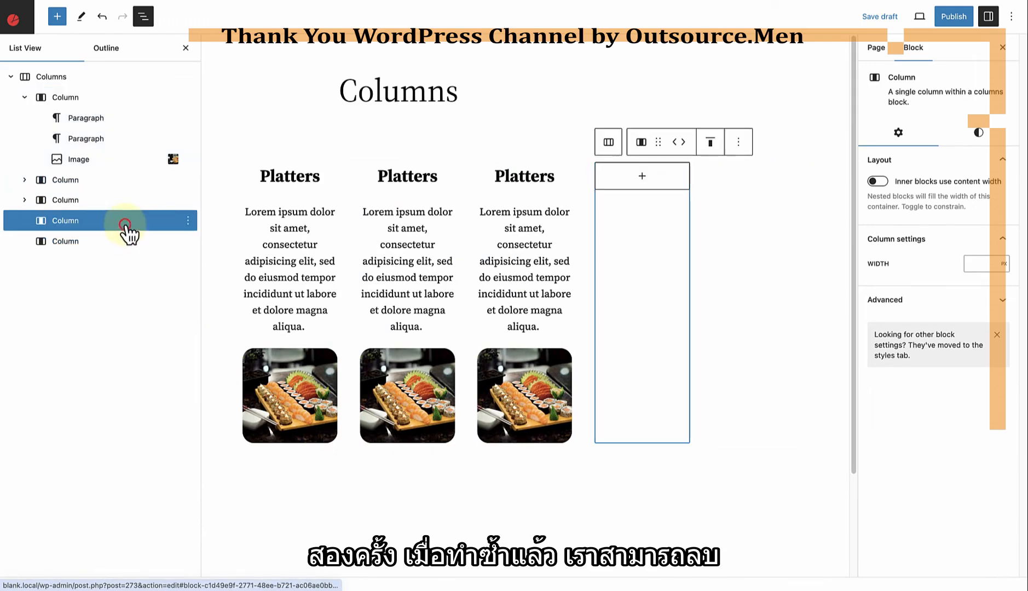
key(Delete)
click(118, 227)
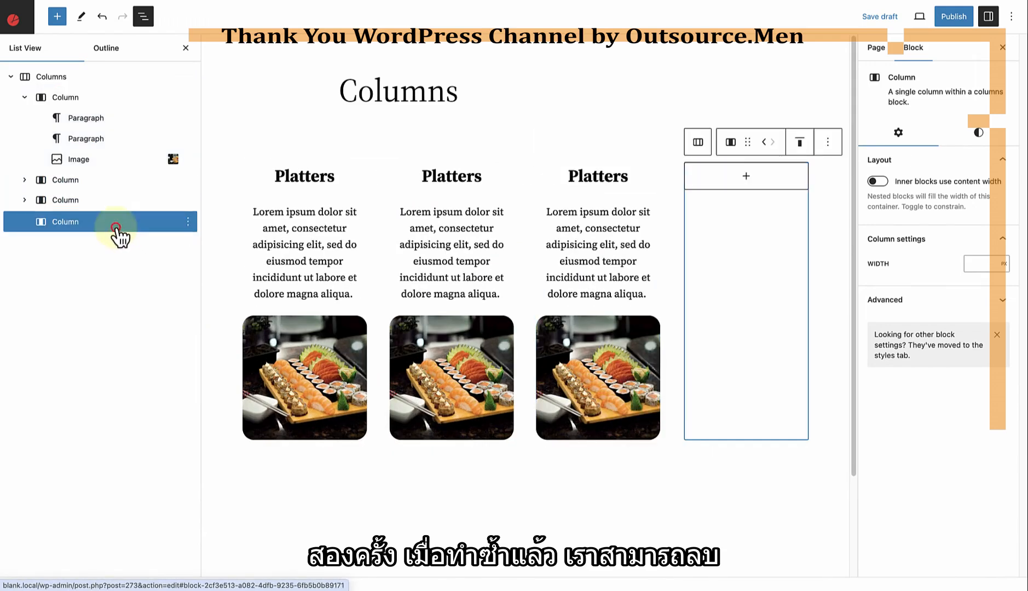
key(Delete)
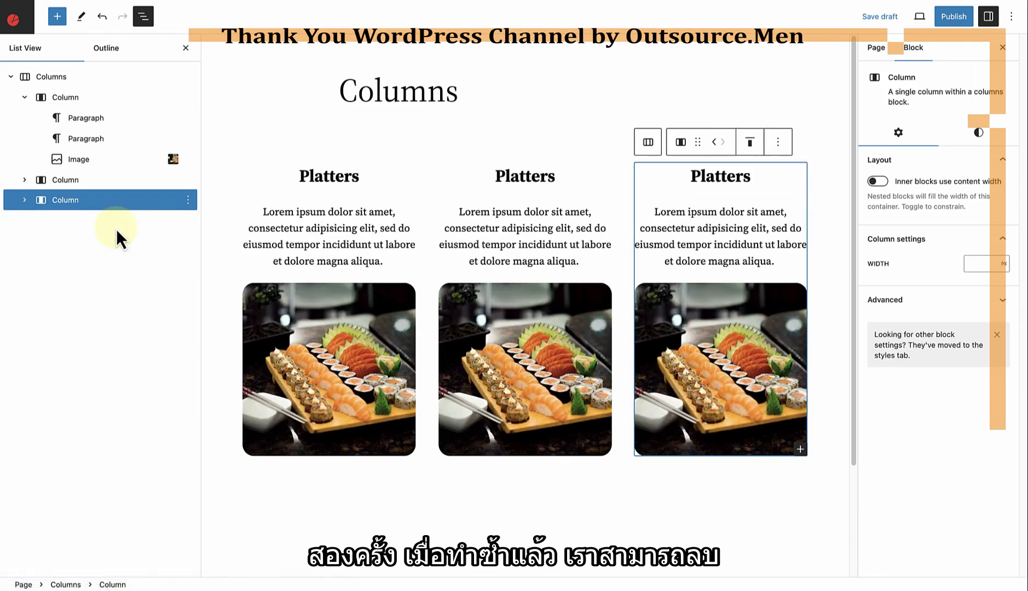
click(1003, 49)
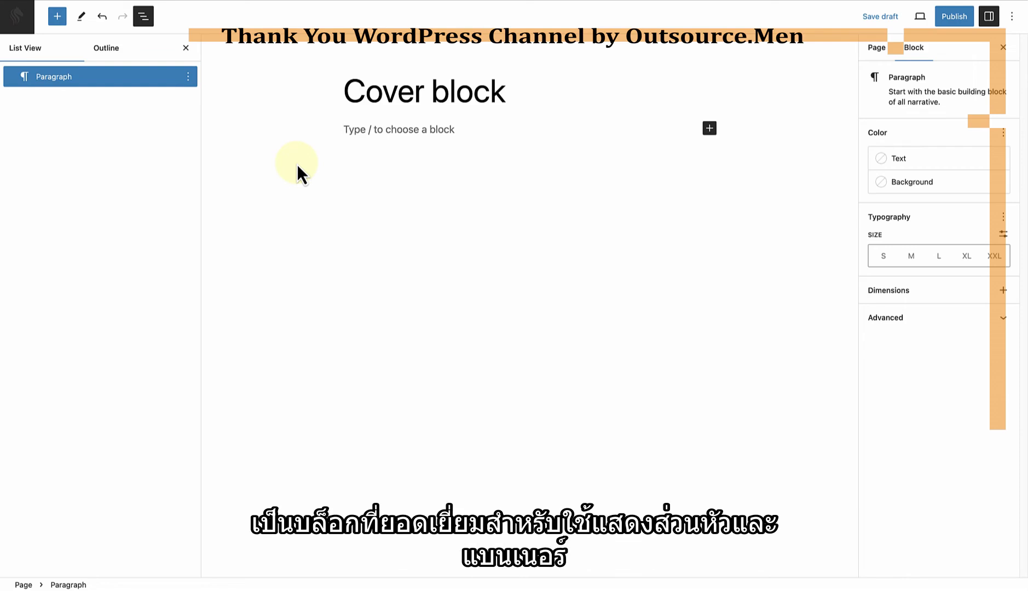
Insert a Cover block on the Cover block page with the blue mountain ridges photo from the Media Library as background
text(/cover)
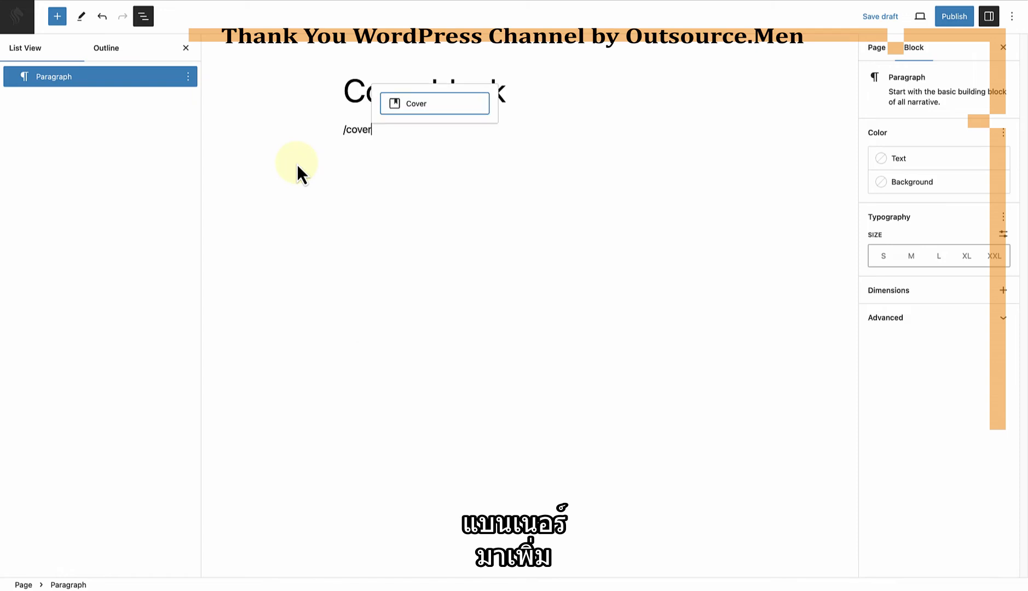
click(416, 111)
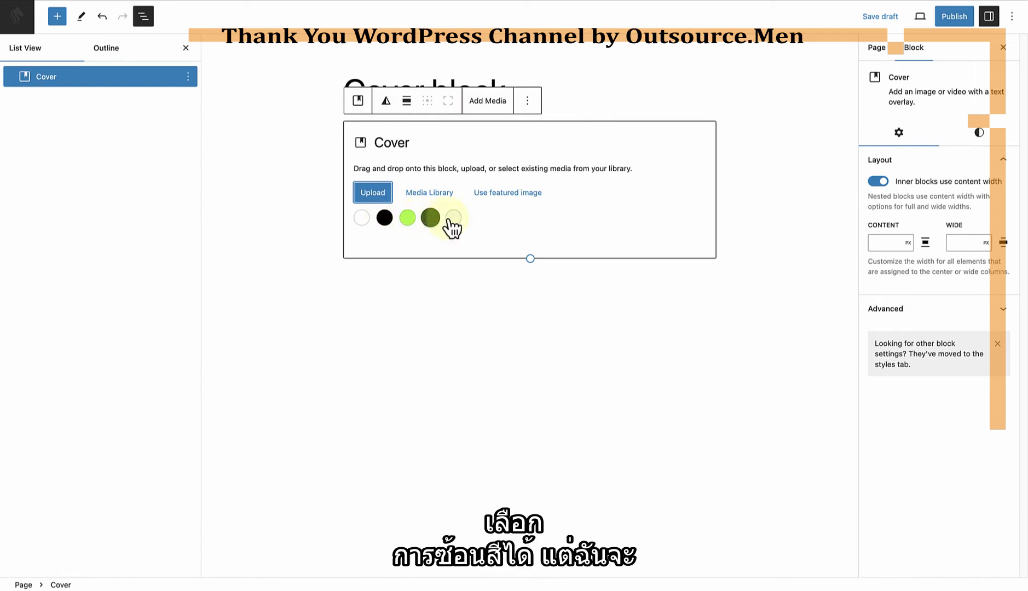
click(430, 193)
click(567, 148)
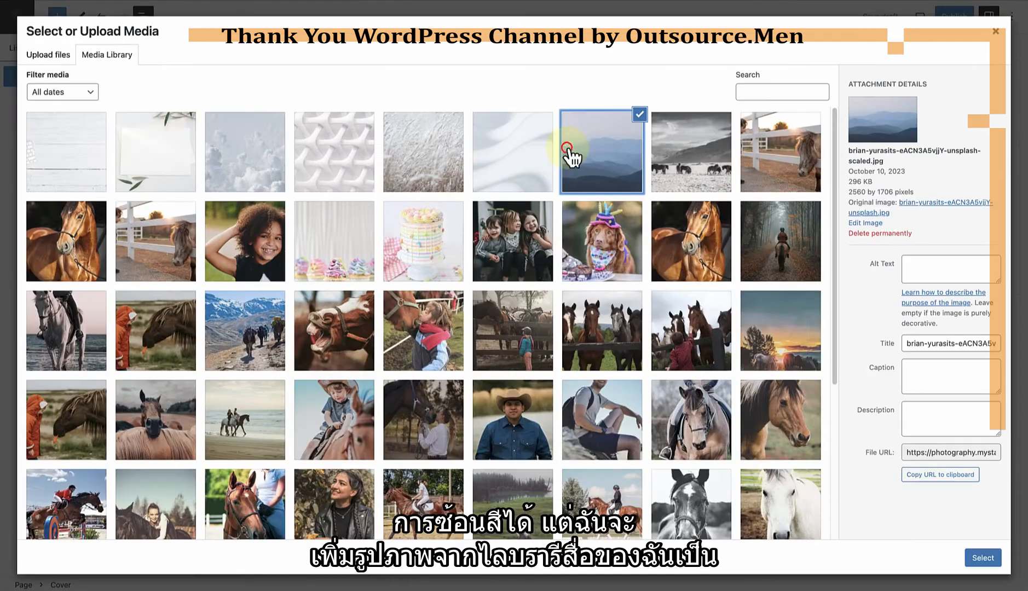
click(986, 557)
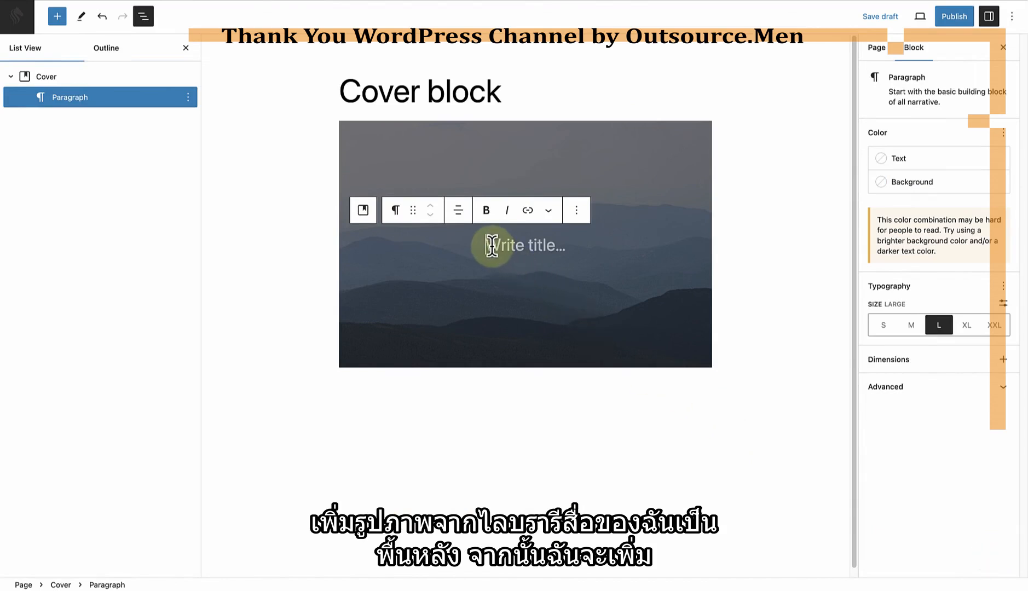
Enter the cover title "ENJOY 20% OFF" and add a Buttons block below it with a button reading "ORDER NOW"
text(ENJOY 20% OFF)
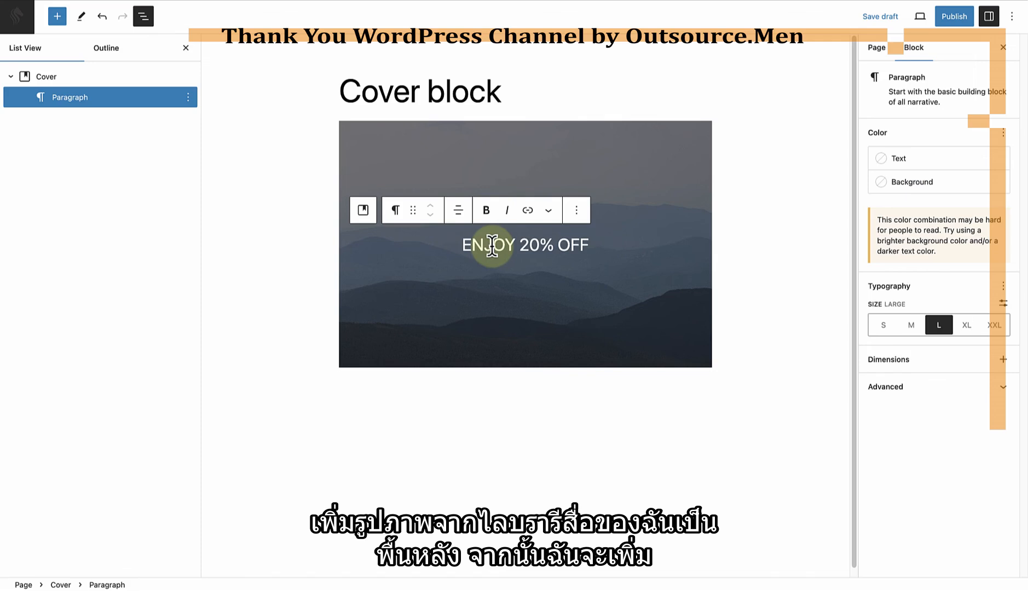
key(Return)
text(/)
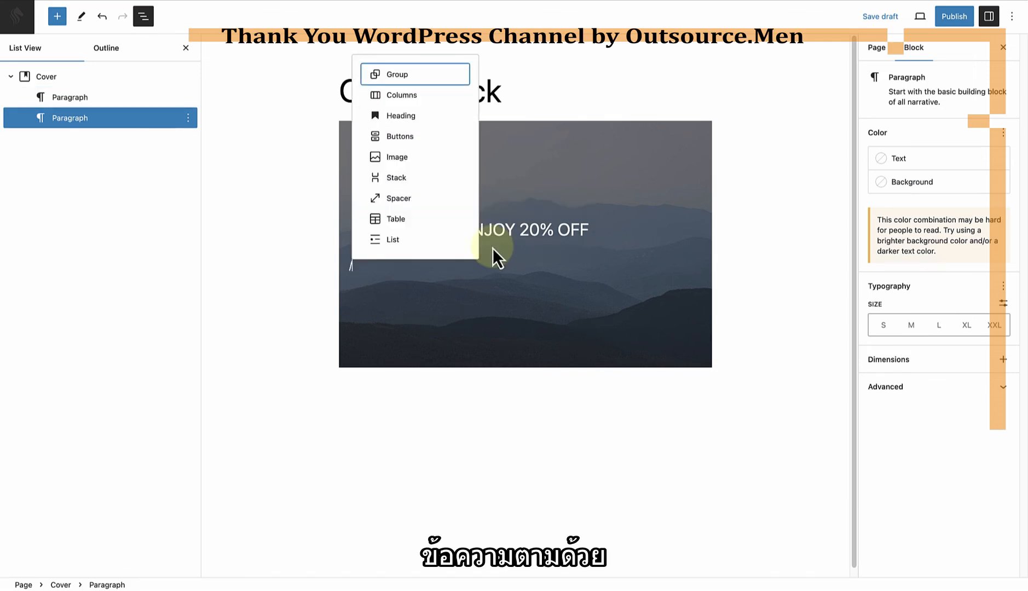
text(buttons)
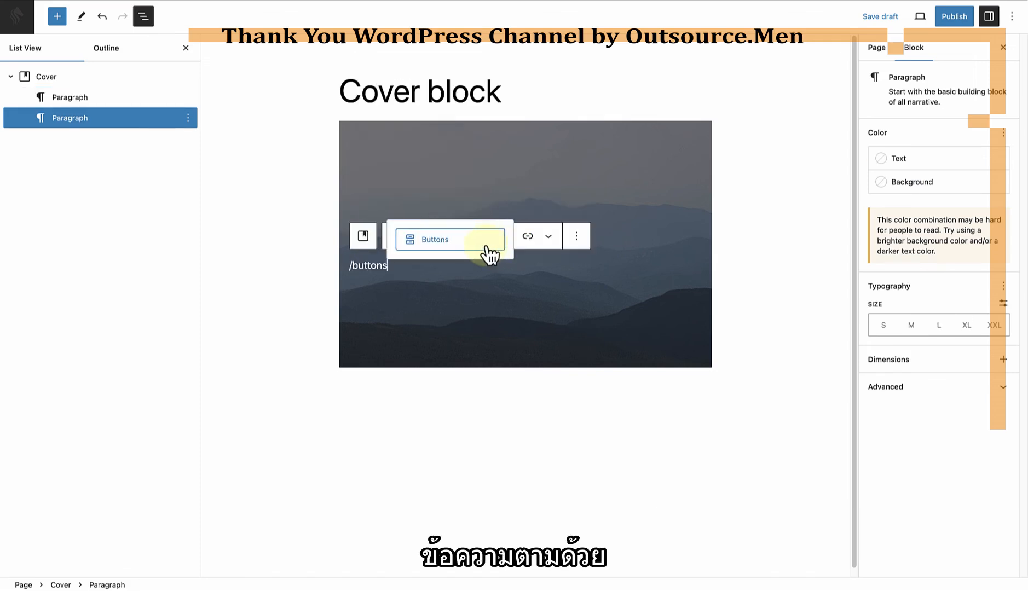
click(483, 246)
text(O)
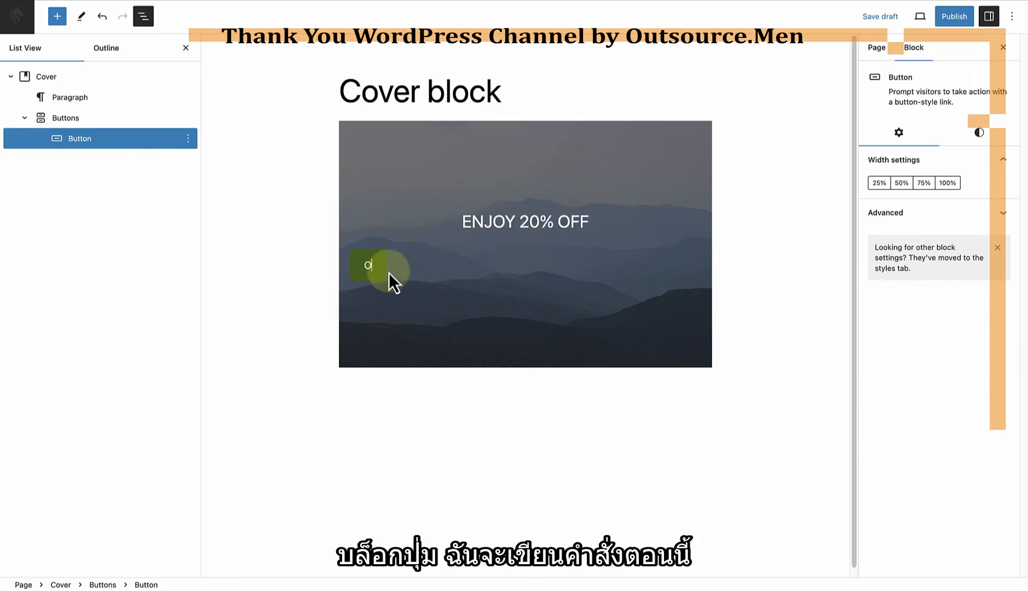
text(RDER NOW)
Give the "ORDER NOW" button black text and a white Base (#FFFFFF) background
click(980, 135)
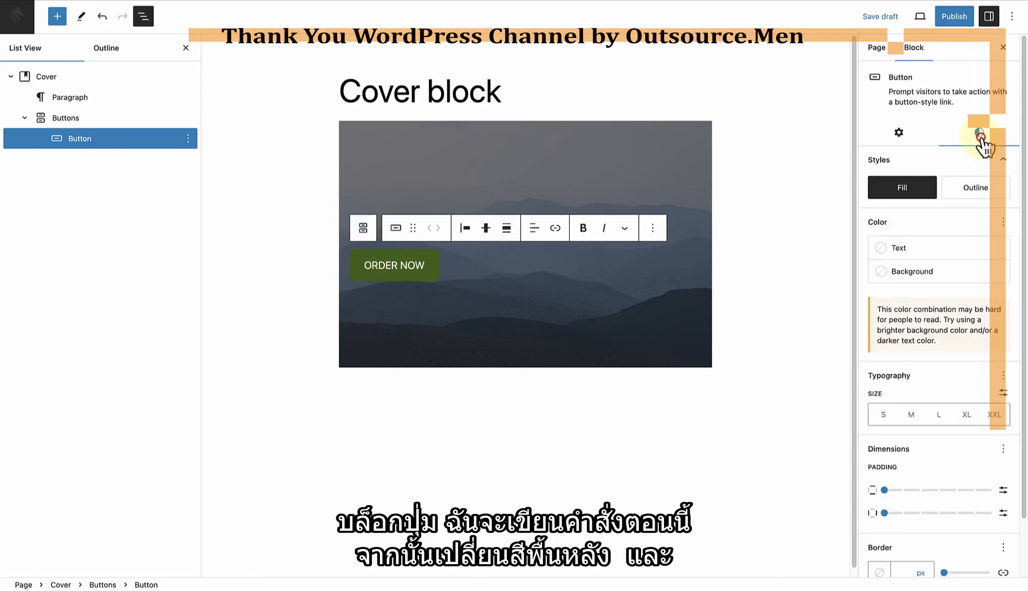
click(949, 249)
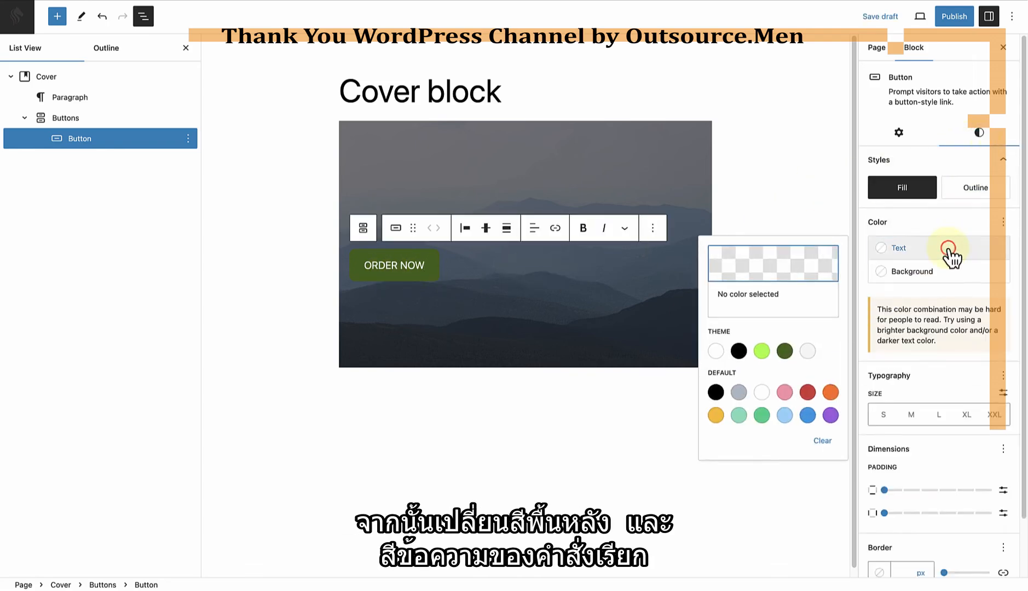
click(740, 350)
click(922, 278)
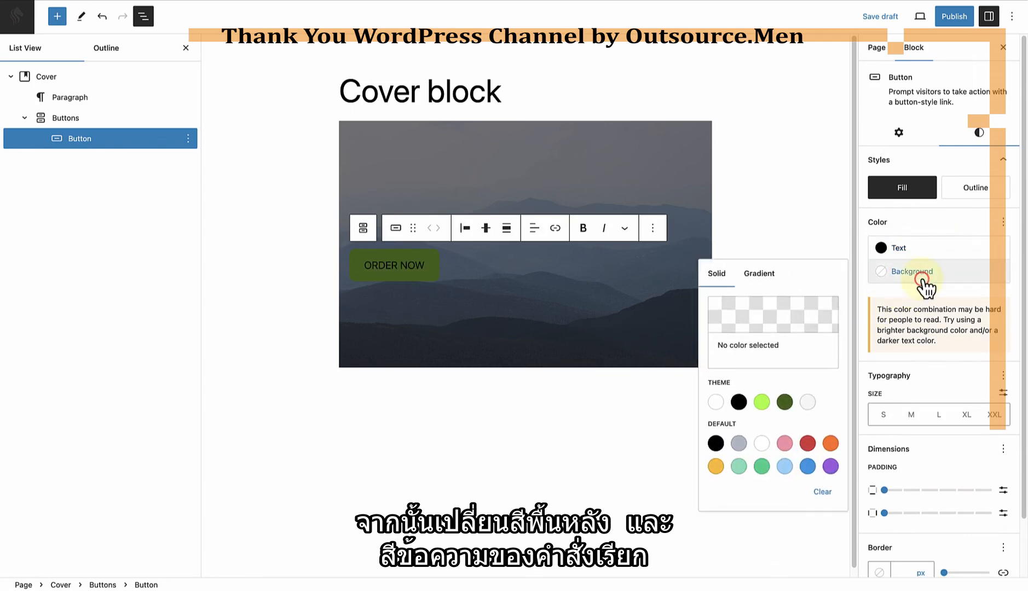
click(716, 402)
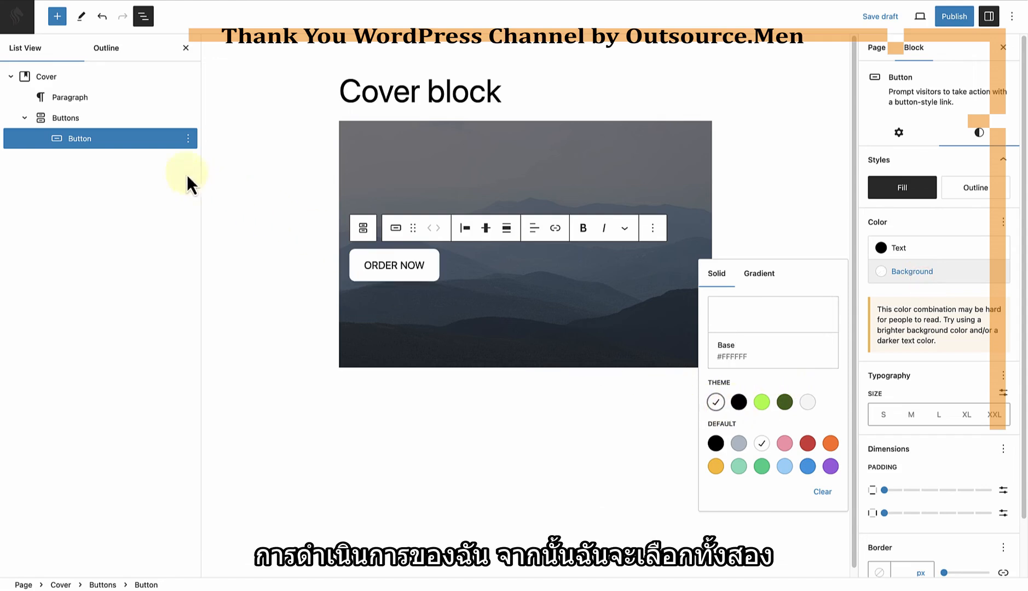
Combine the title paragraph and the Buttons block inside the cover into a Stack block
click(73, 97)
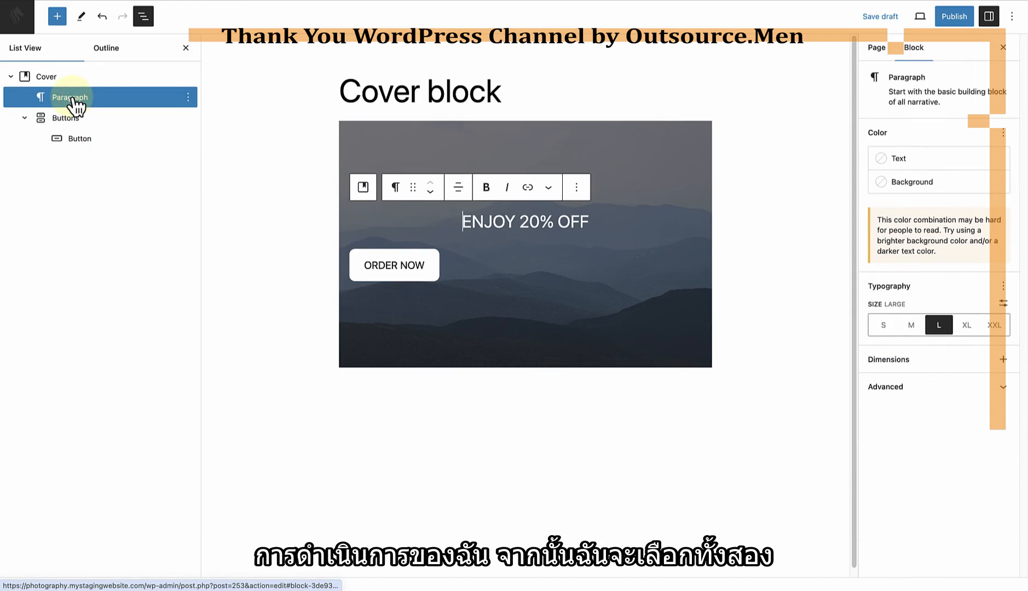
shift+click(67, 118)
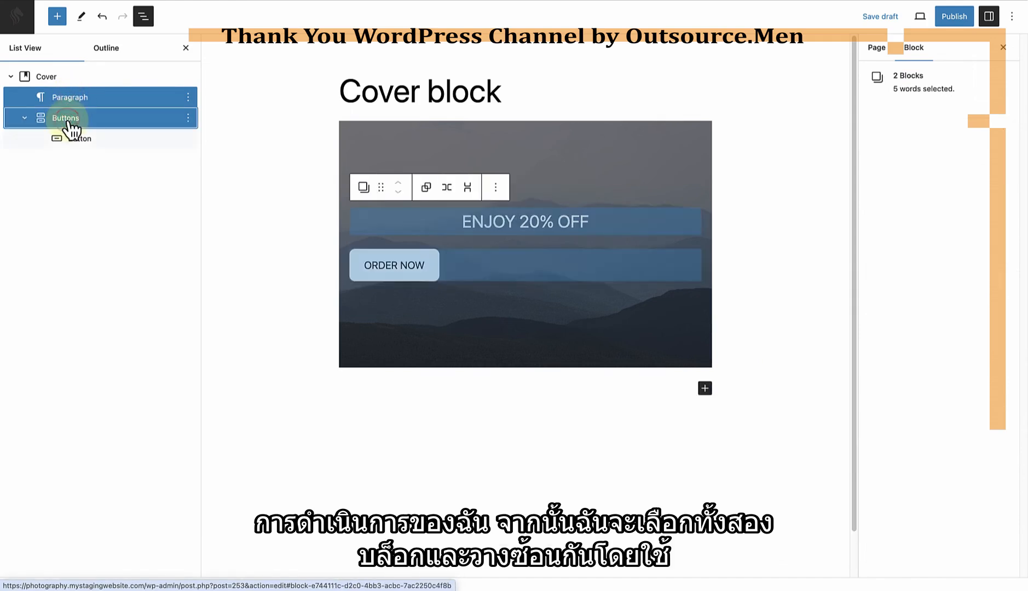
click(468, 187)
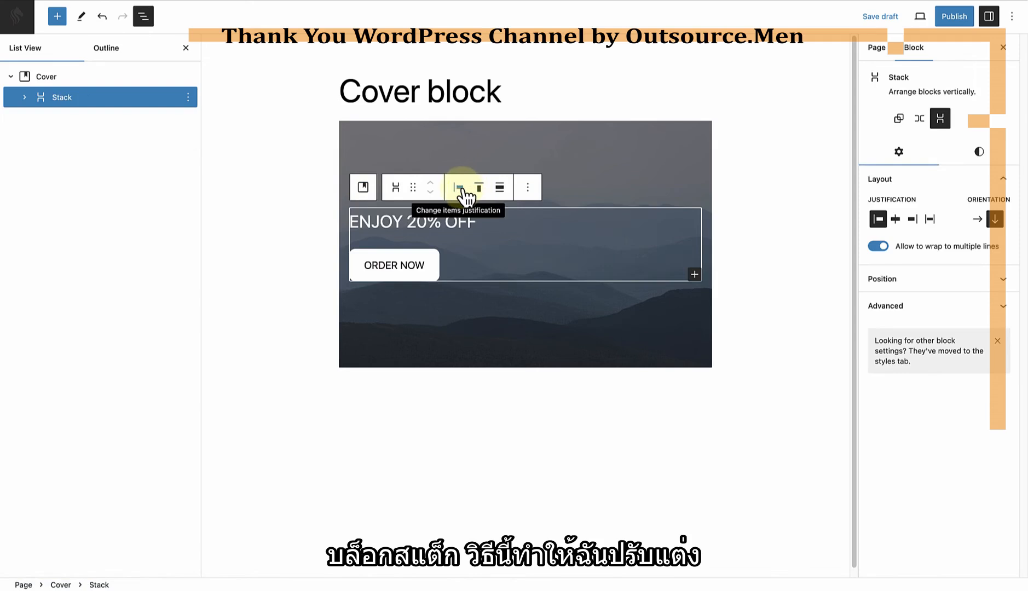
Justify the items of the Stack block inside the cover to the center
click(461, 187)
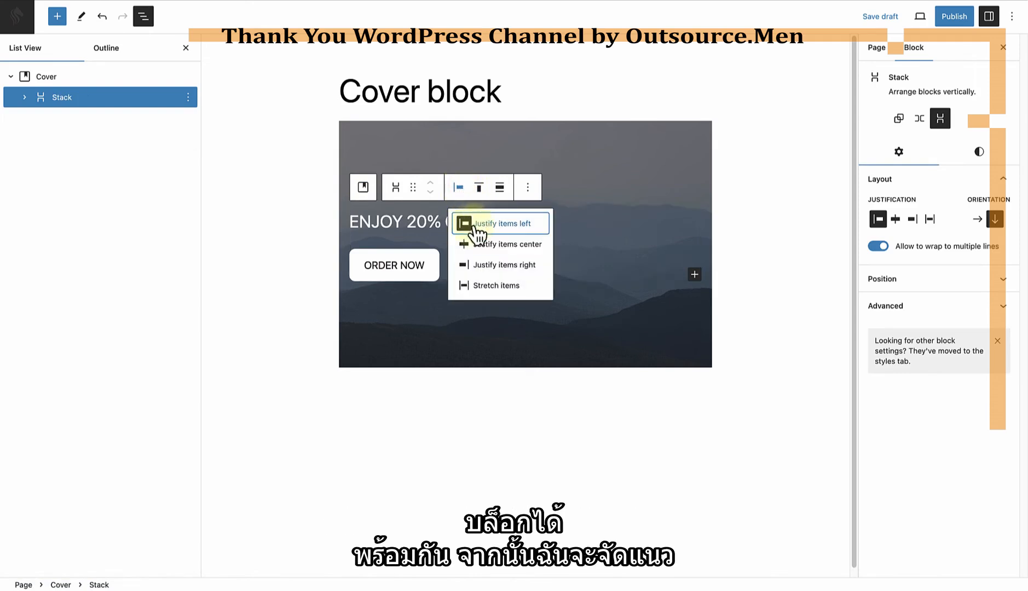
click(484, 249)
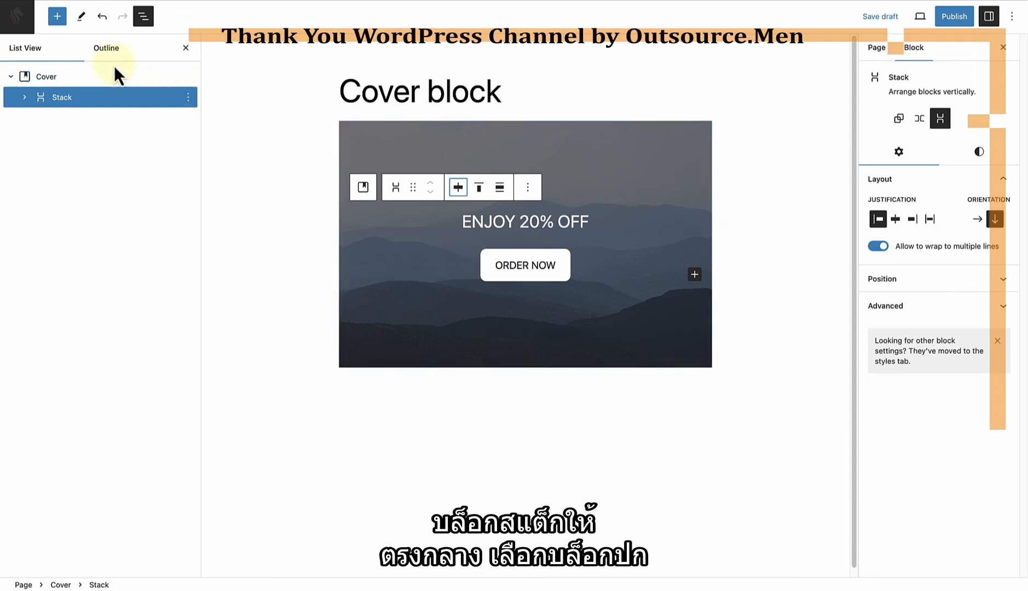
Set the Cover block's alignment to Wide width and turn off "Inner blocks use content width"
click(104, 75)
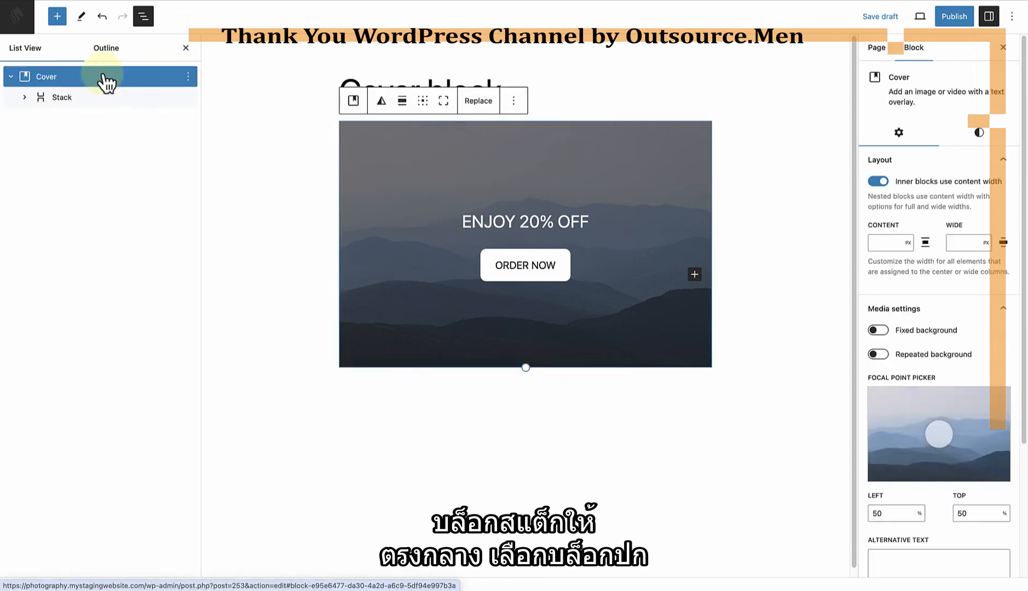
click(402, 102)
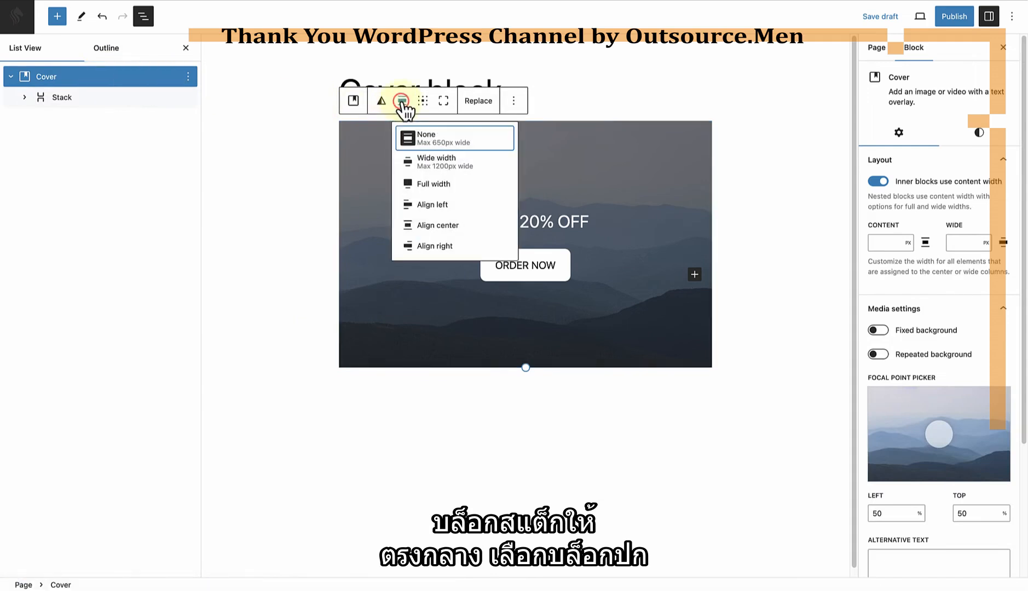
click(432, 163)
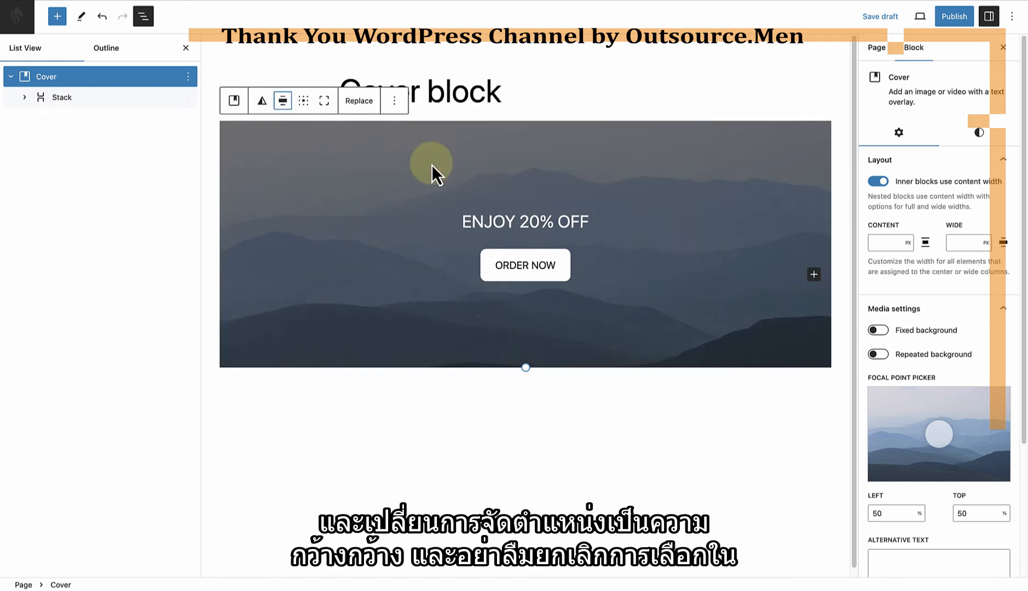
click(882, 183)
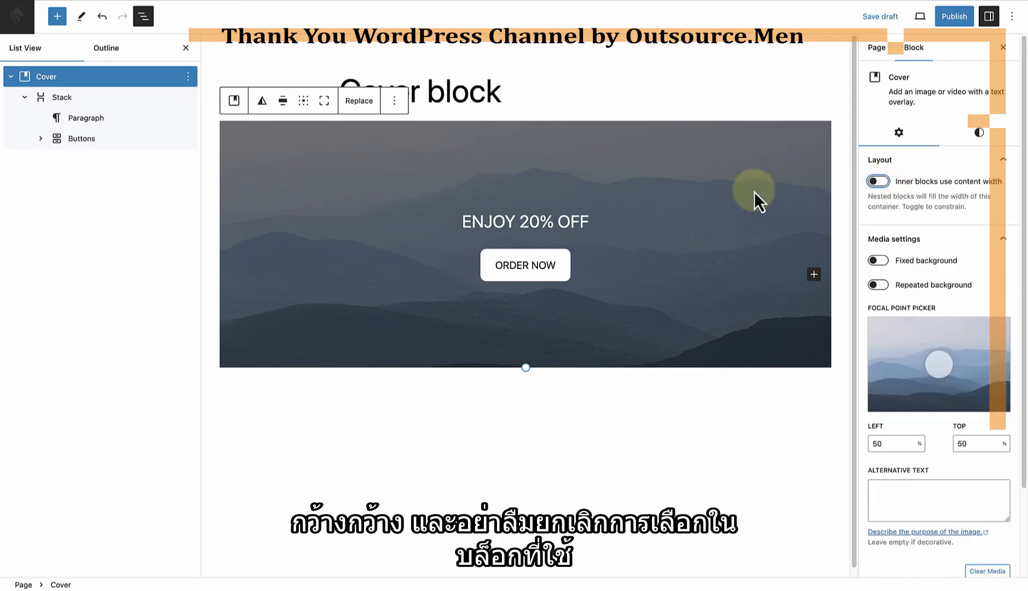
Set a custom font size of 6.6 rem for the "ENJOY 20% OFF" paragraph
drag(462, 223, 586, 225)
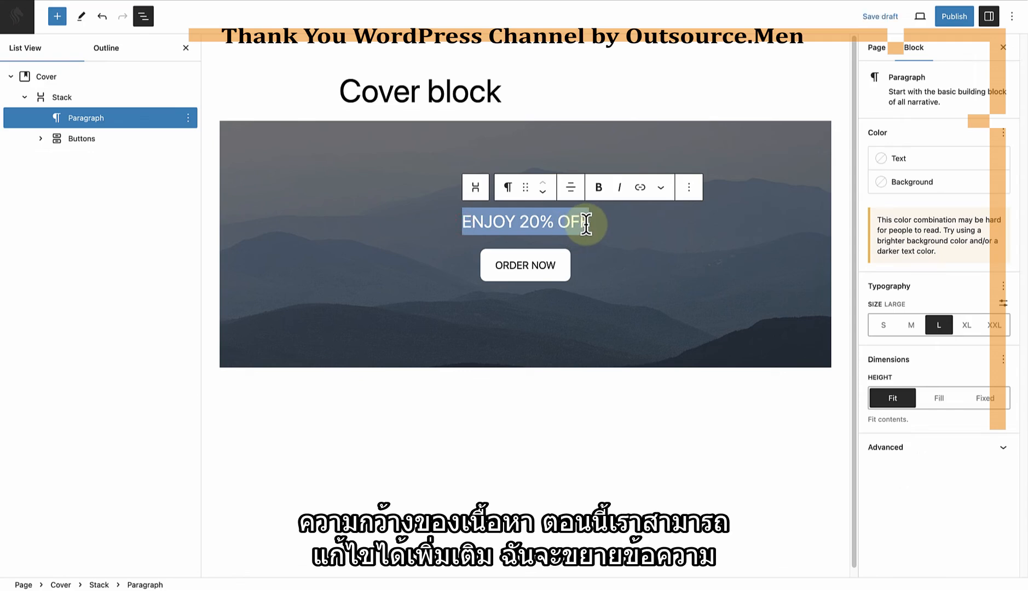
click(1003, 303)
drag(895, 326, 866, 328)
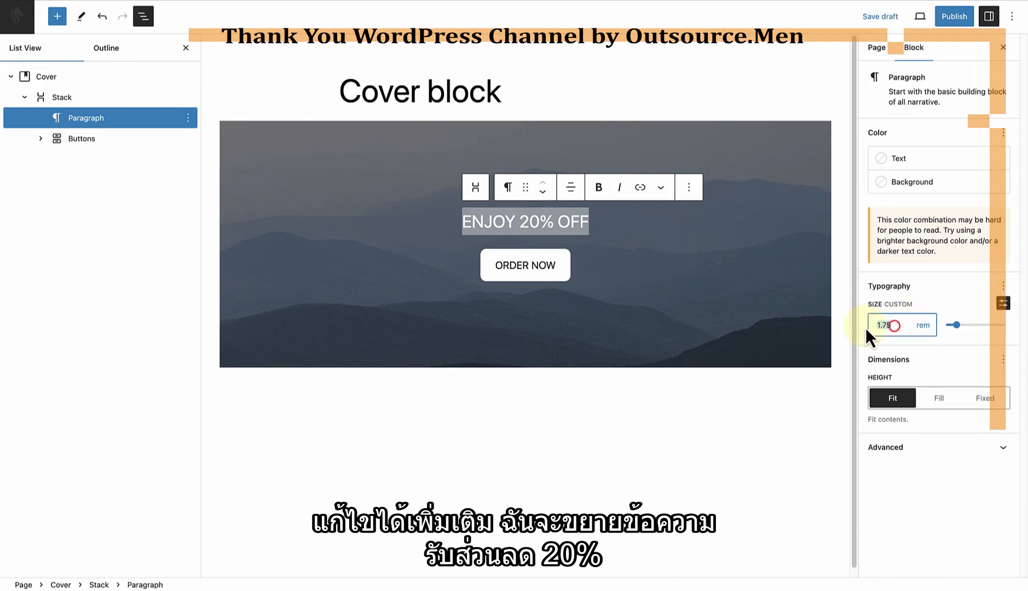
text(6.6)
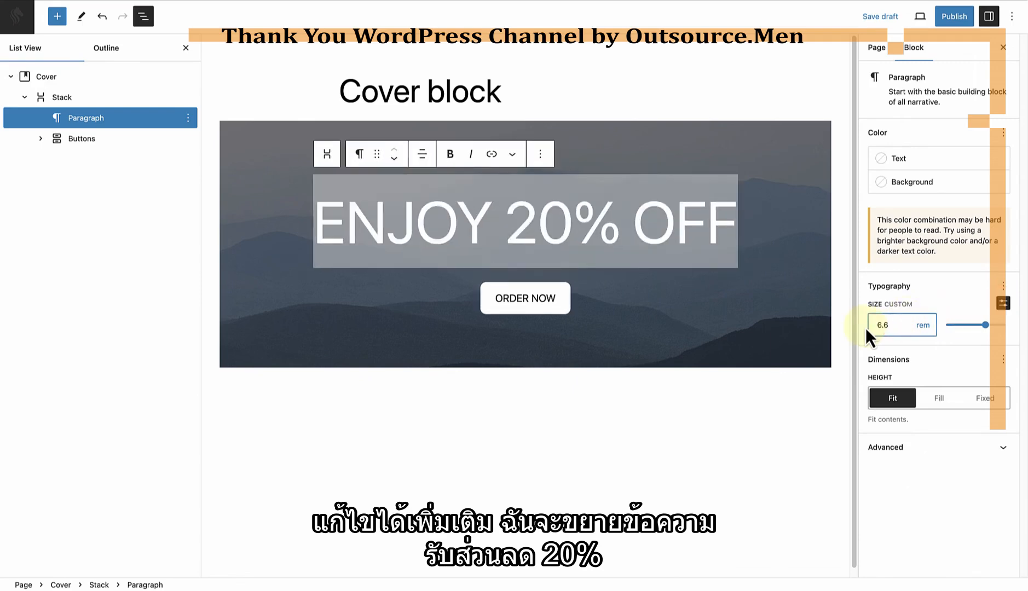
Set the "ORDER NOW" button's text size to Large (L) and make the text bold
click(526, 300)
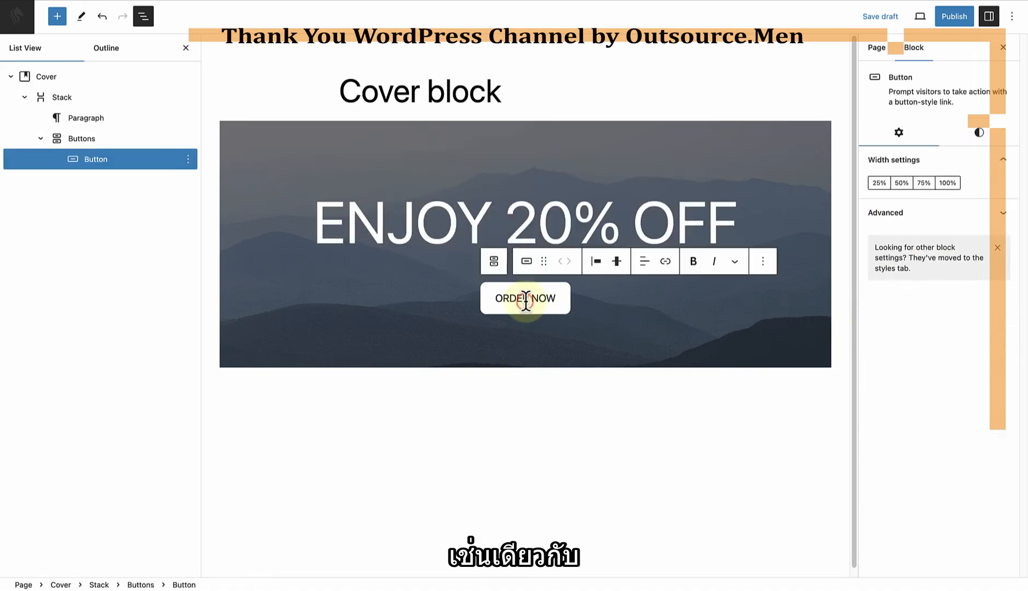
click(981, 134)
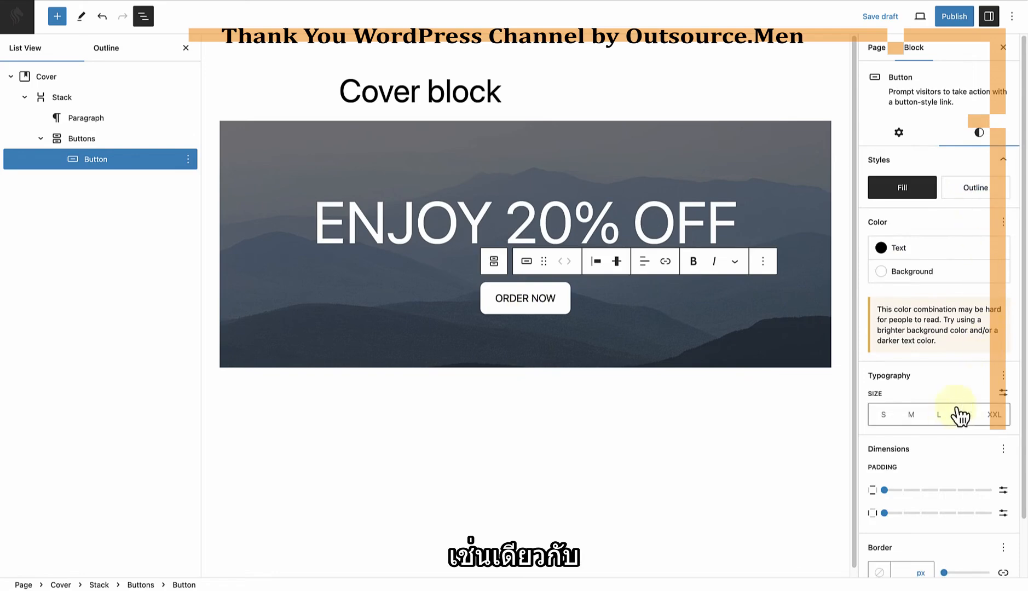
click(941, 415)
drag(476, 302, 568, 299)
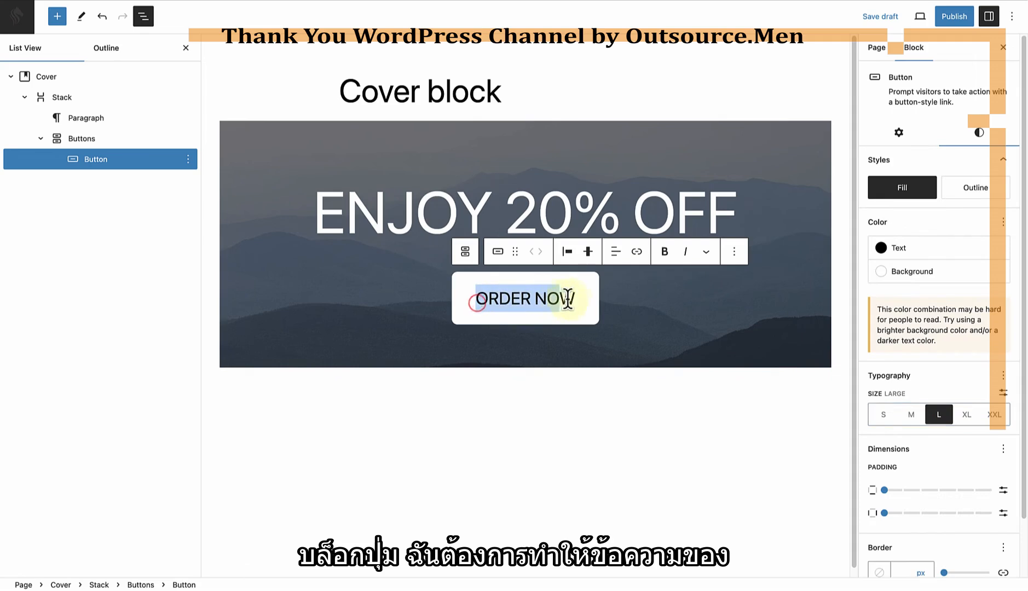
click(664, 252)
click(635, 253)
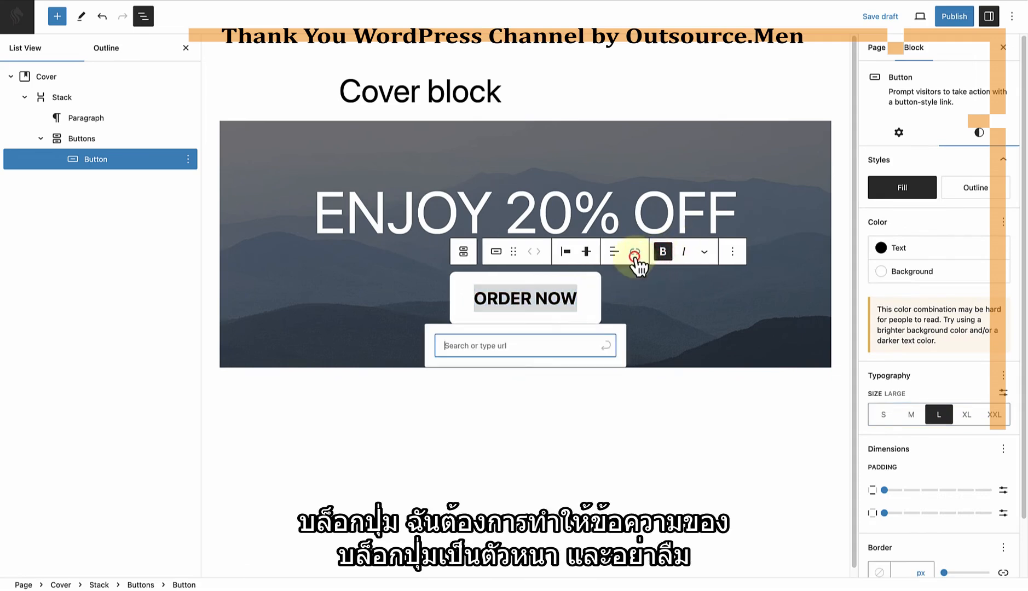
click(660, 304)
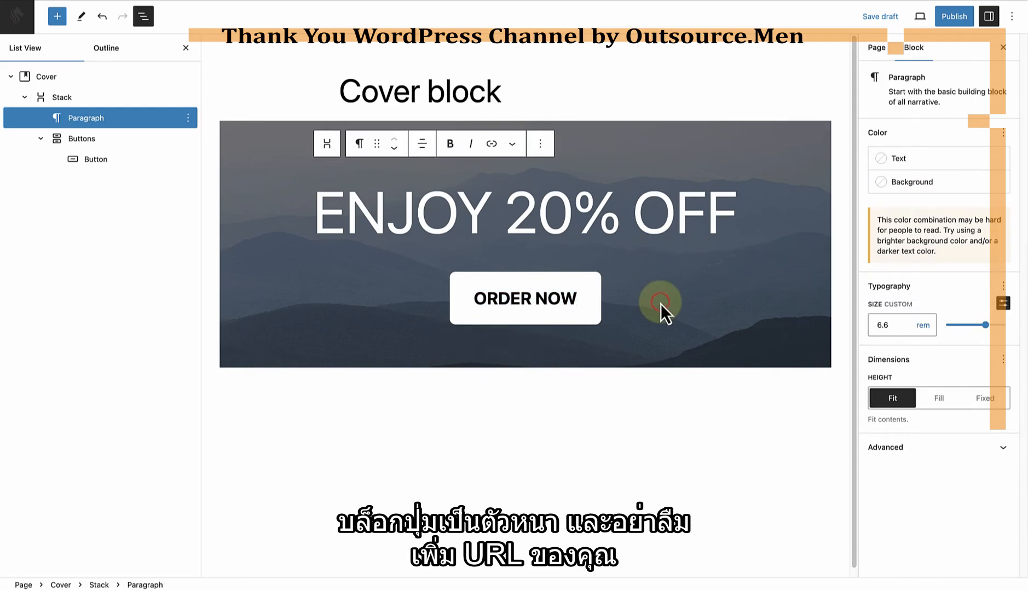
Select the parent Cover block that holds the stacked title and button
click(88, 77)
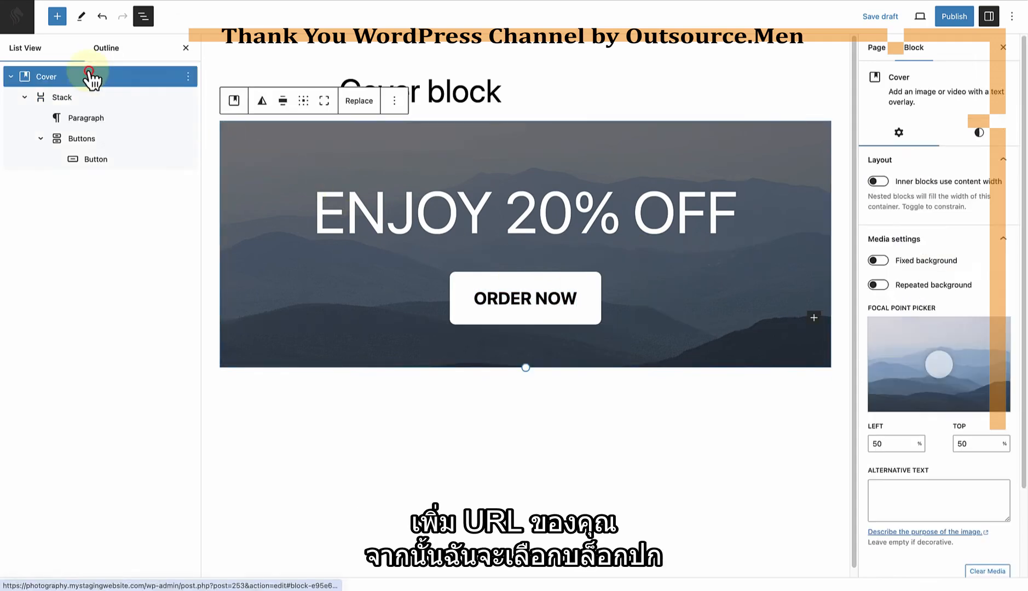